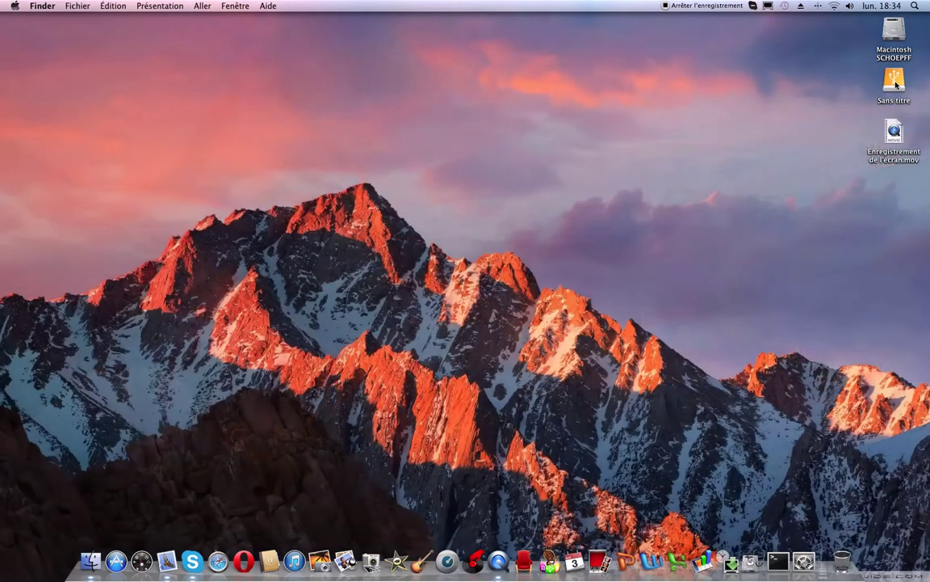
Step: Check the Time Machine preferences, then close their window
left_click_drag(754, 55, 811, 99)
left_click(784, 6)
left_click(745, 64)
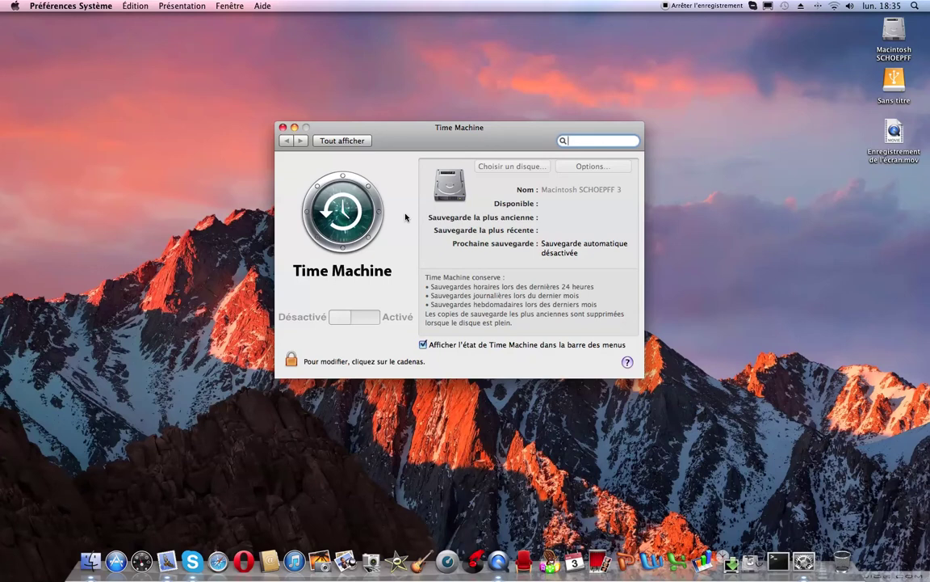
left_click(283, 126)
left_click_drag(355, 56, 646, 134)
Step: Open the external disk Sans titre to check its contents and close its window
double_click(894, 79)
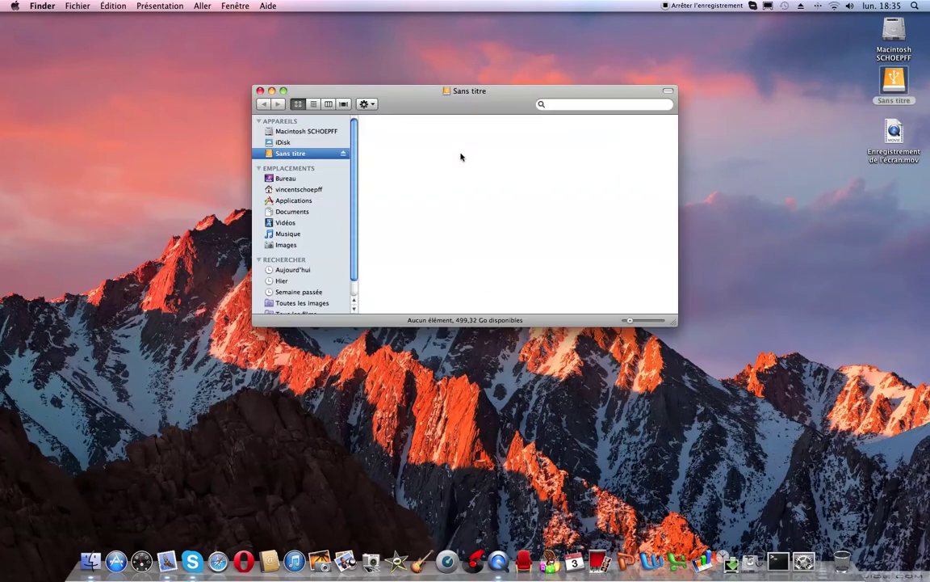
left_click_drag(444, 136, 484, 179)
left_click(261, 90)
left_click_drag(260, 85, 397, 226)
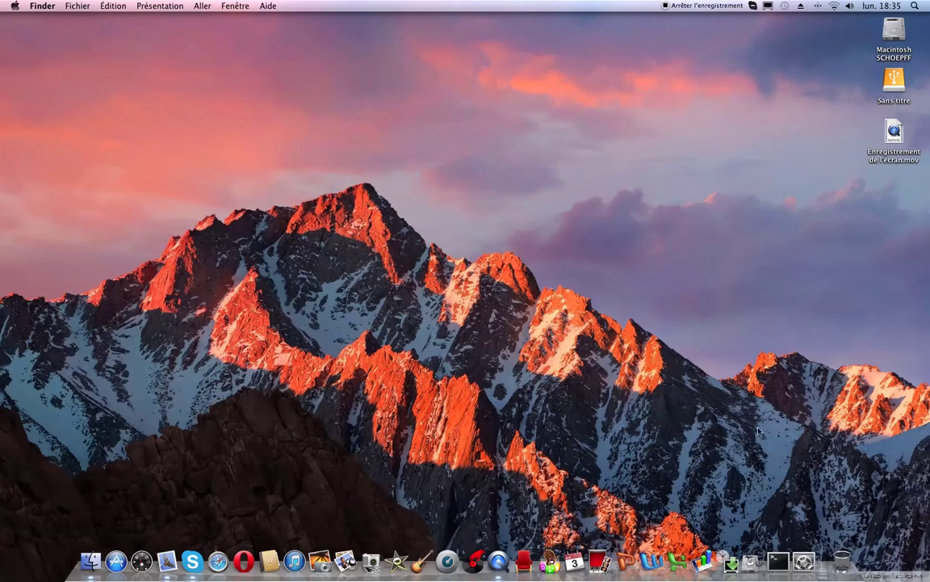
Step: Open Disk Utility and show the partition layout of the 500,11 Go ASMT 2105 external disk
left_click(751, 554)
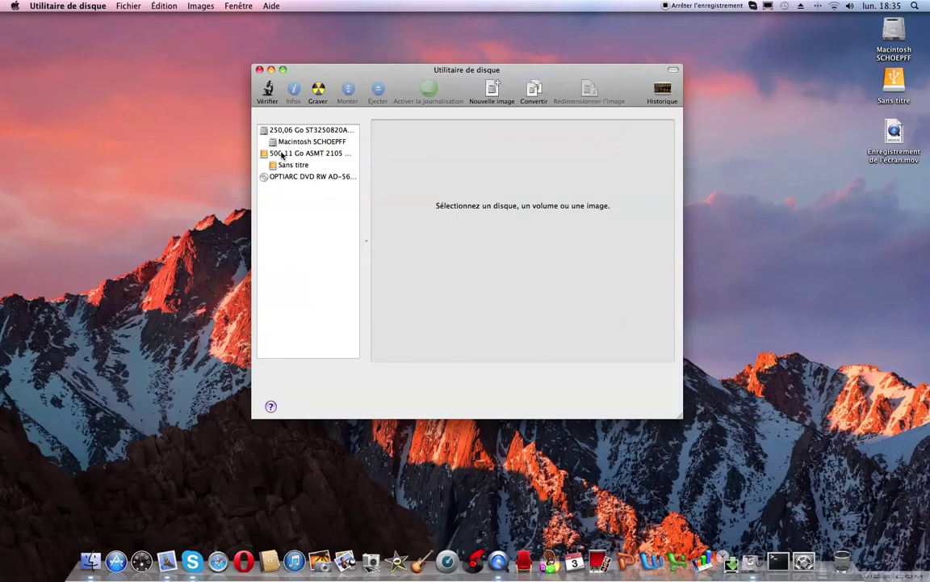
left_click(296, 131)
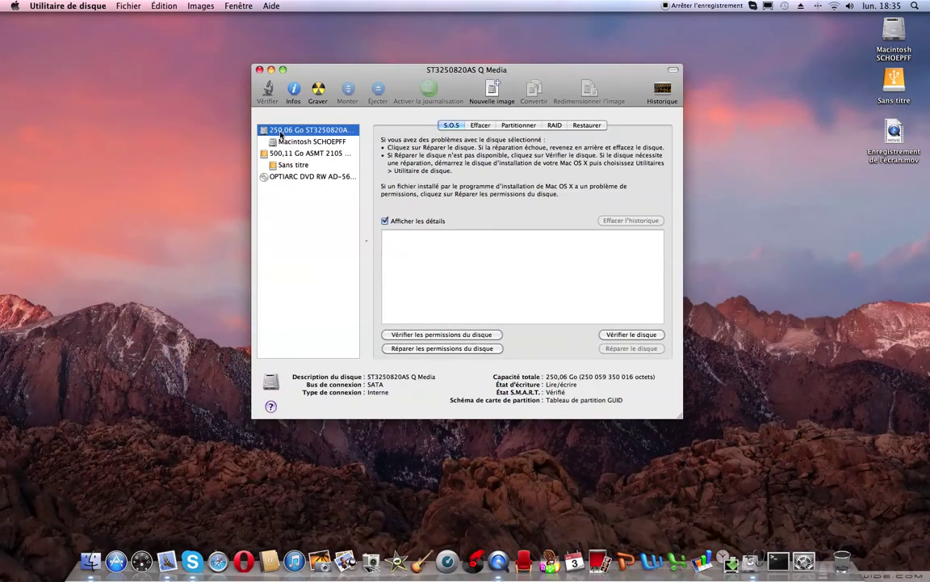
left_click(301, 152)
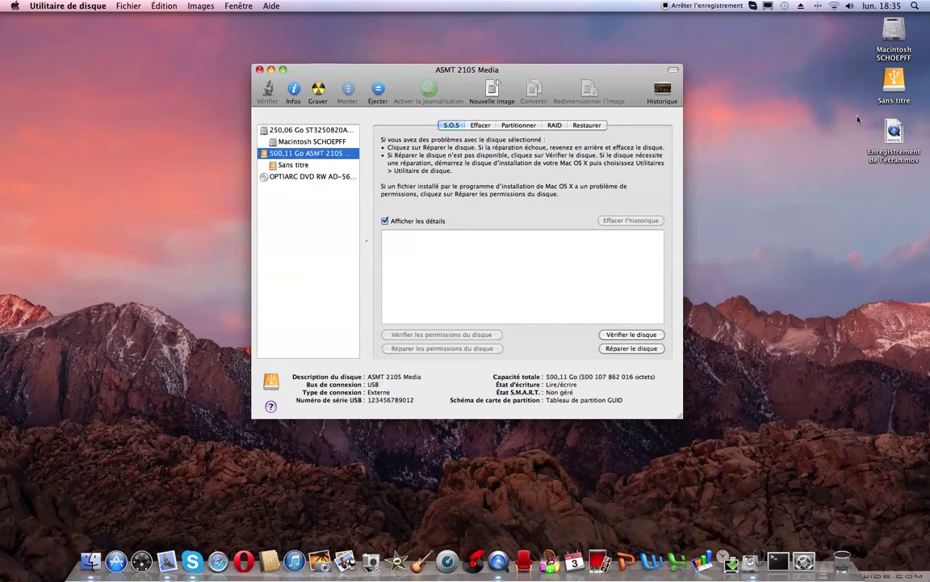
left_click(892, 81)
left_click(305, 155)
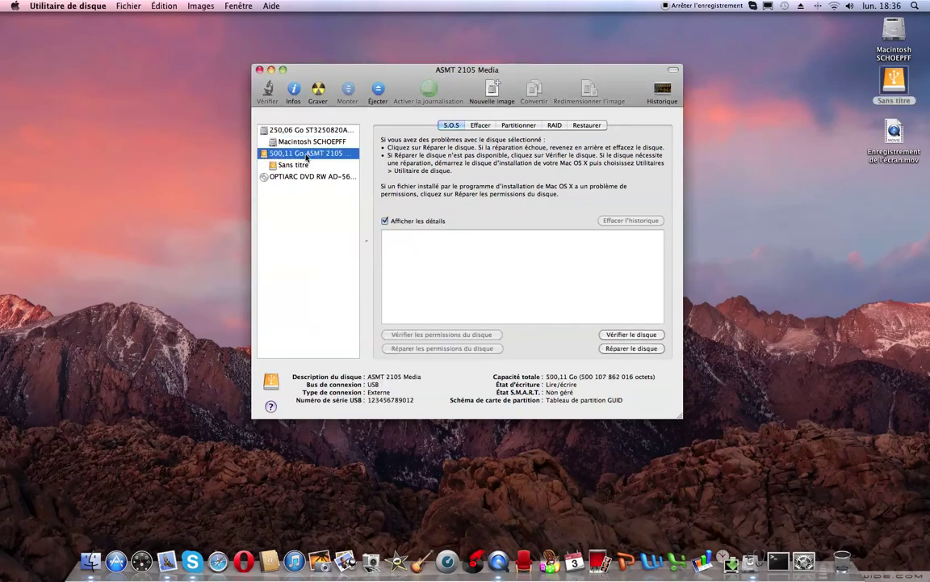
left_click(524, 127)
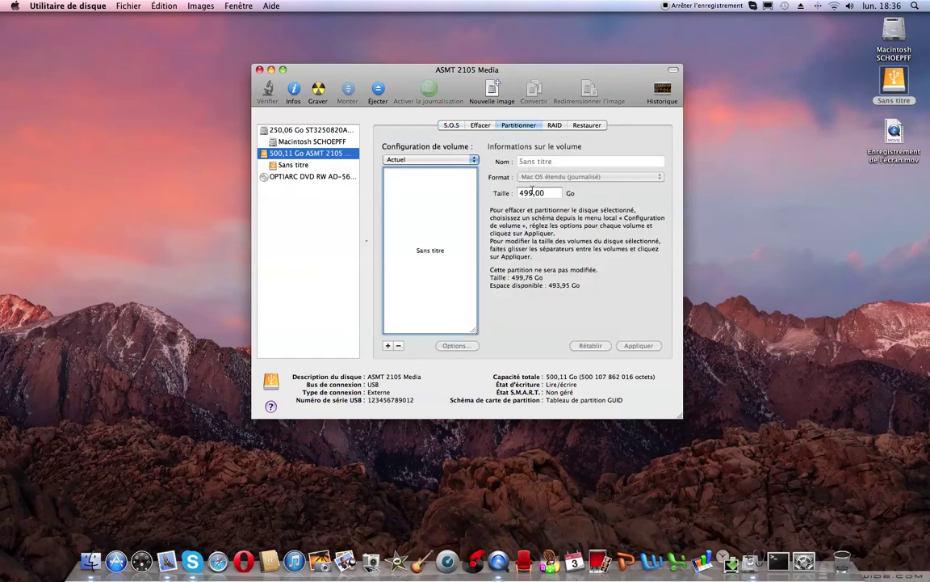
Step: Add a second partition to the external disk's single-volume layout and check both resulting partitions
left_click(387, 346)
left_click(426, 234)
left_click(425, 282)
left_click(440, 234)
left_click(428, 288)
left_click(429, 229)
left_click(433, 285)
left_click(437, 225)
left_click(433, 283)
left_click(438, 222)
left_click(433, 283)
left_click(438, 241)
left_click(423, 263)
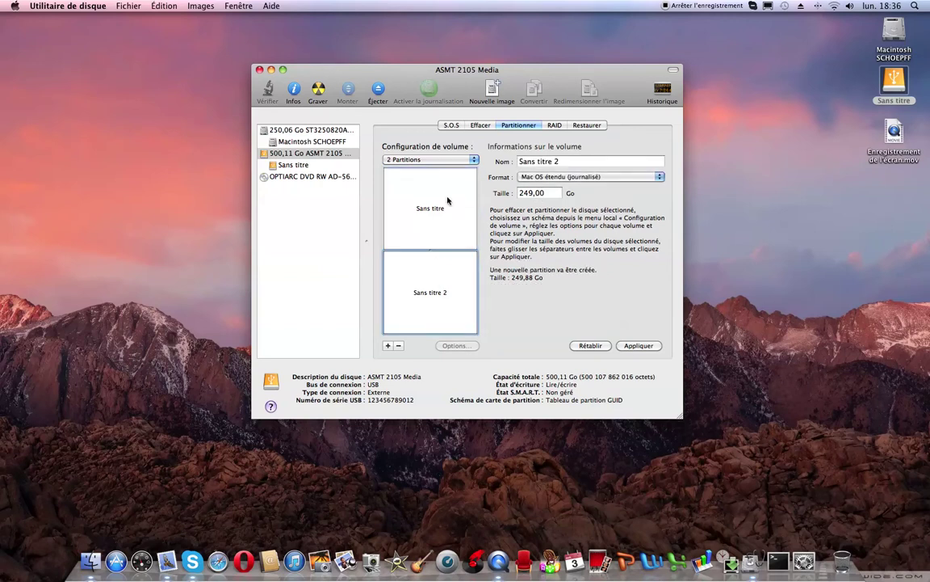
Step: Set the size of the first partition, Sans titre, to 50 Go
left_click(432, 213)
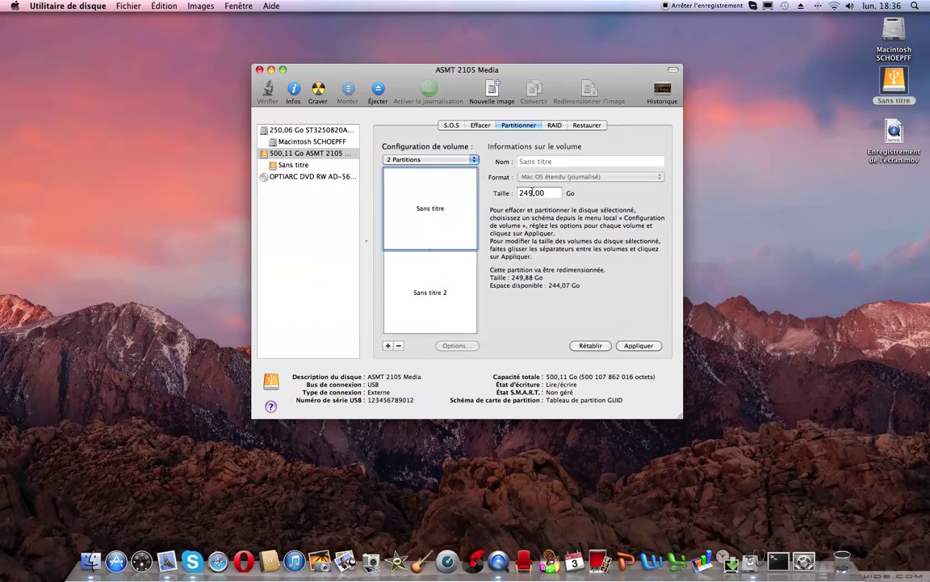
left_click(893, 37)
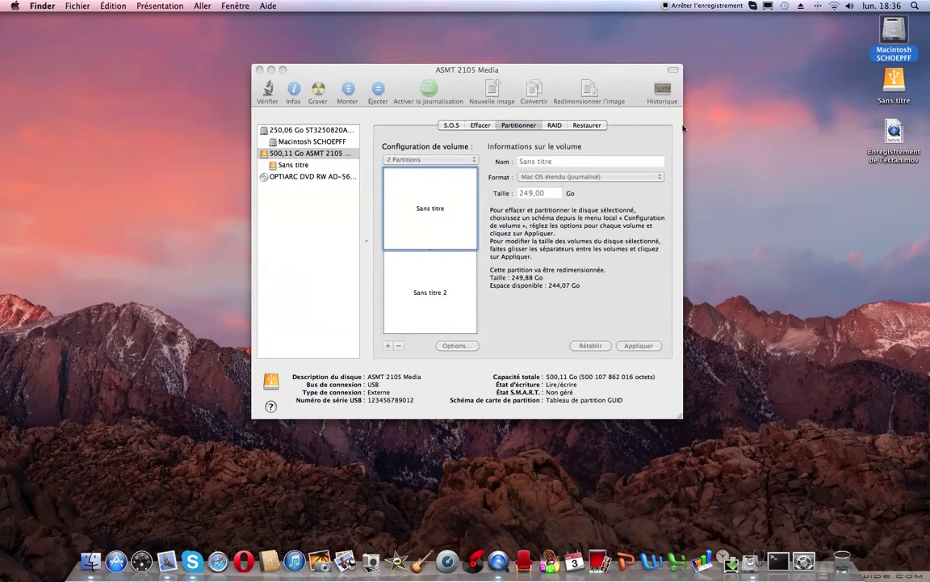
left_click(426, 208)
left_click(533, 192)
key("BackSpace")
key("BackSpace")
key("BackSpace")
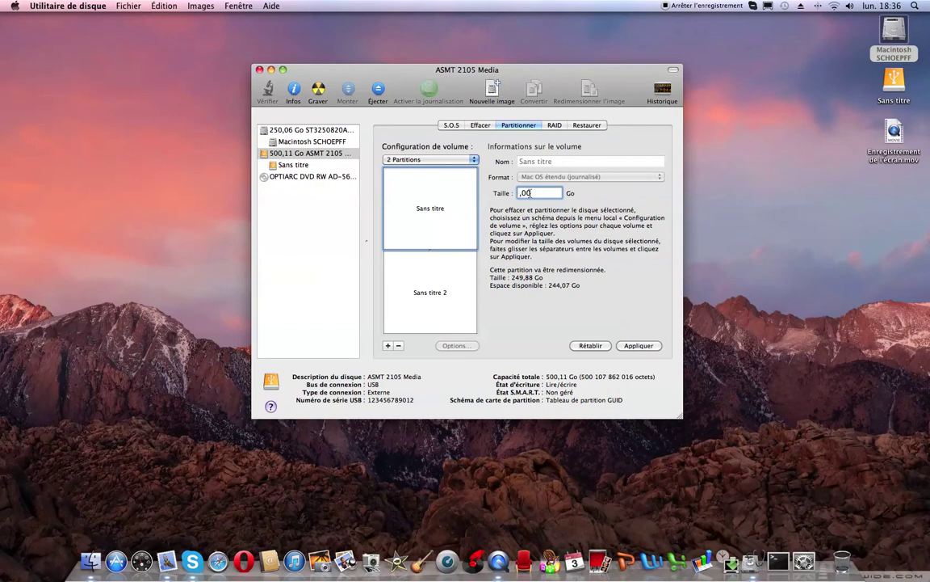
key("Delete")
key("Delete")
key("Delete")
type("50")
key("Return")
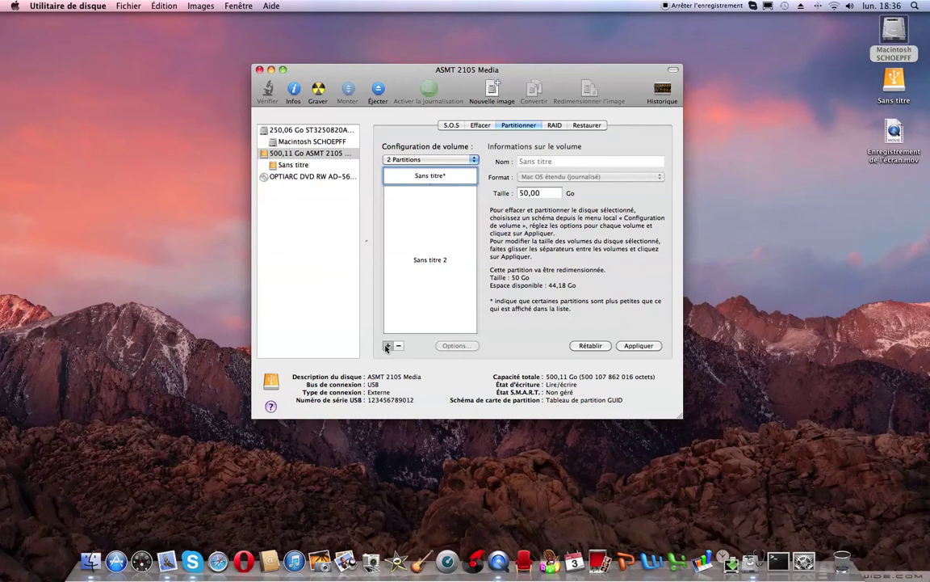
Step: Split the first partition to add a third one and set the new middle partition's size to 200 Go
left_click(387, 345)
left_click(430, 192)
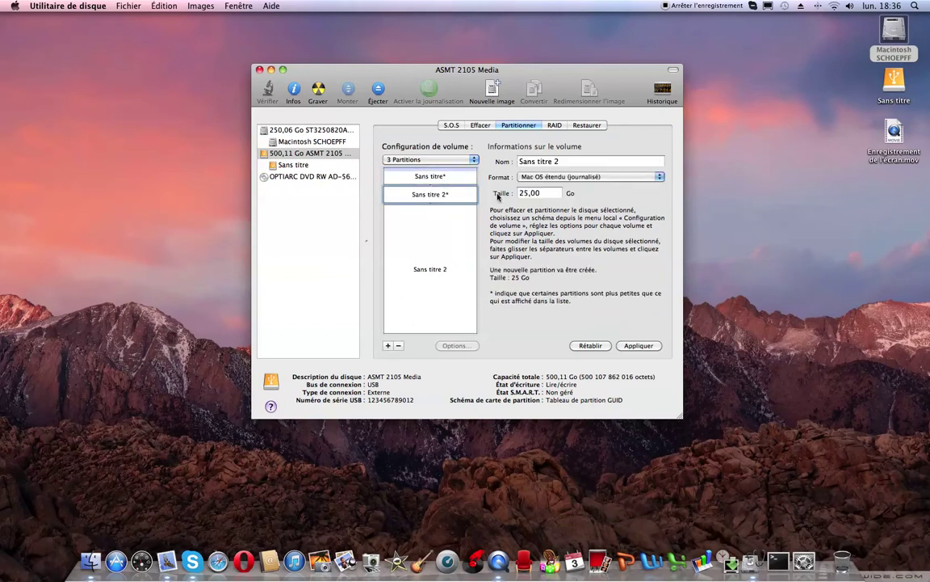
left_click(529, 193)
key("BackSpace")
key("BackSpace")
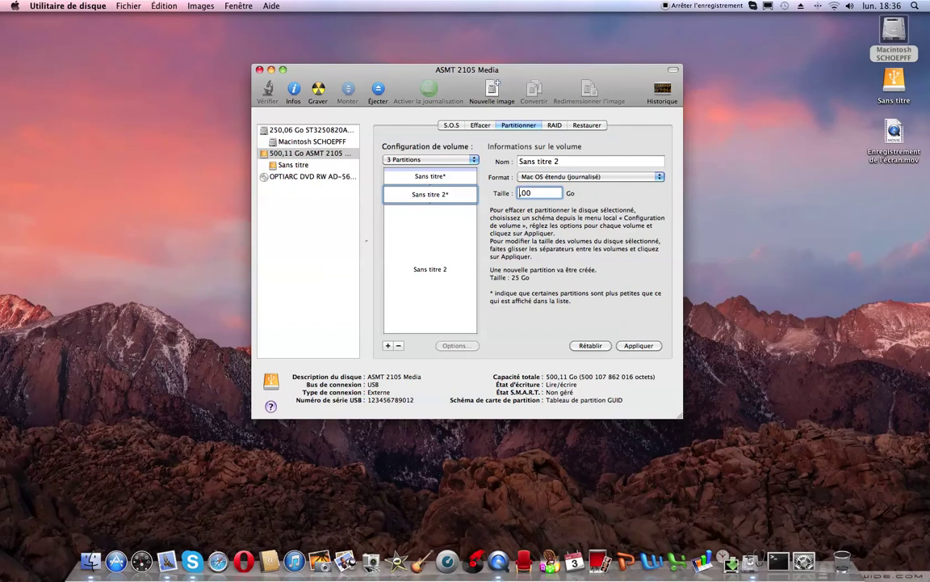
type("200")
key("Return")
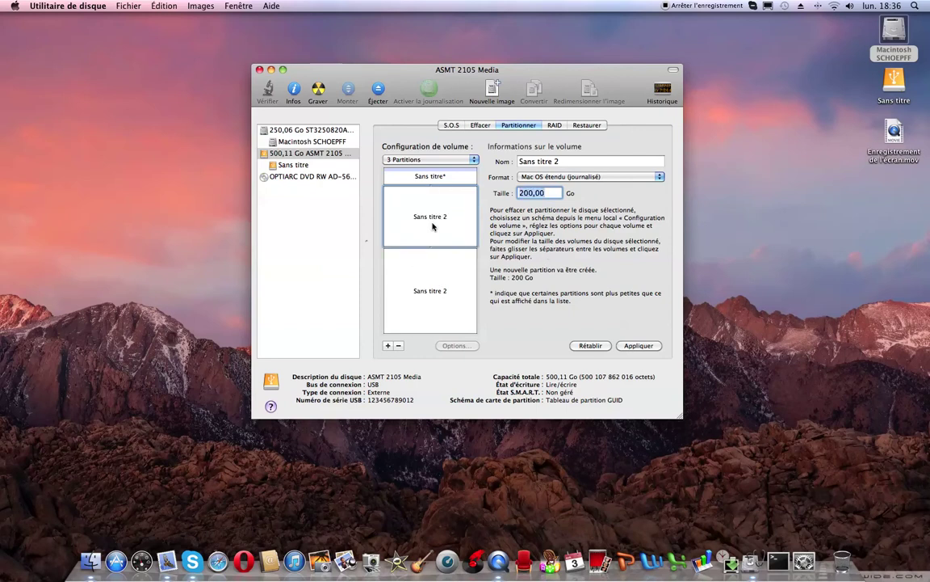
Step: Resize the first partition of the three-partition layout to 50 Go
left_click(449, 273)
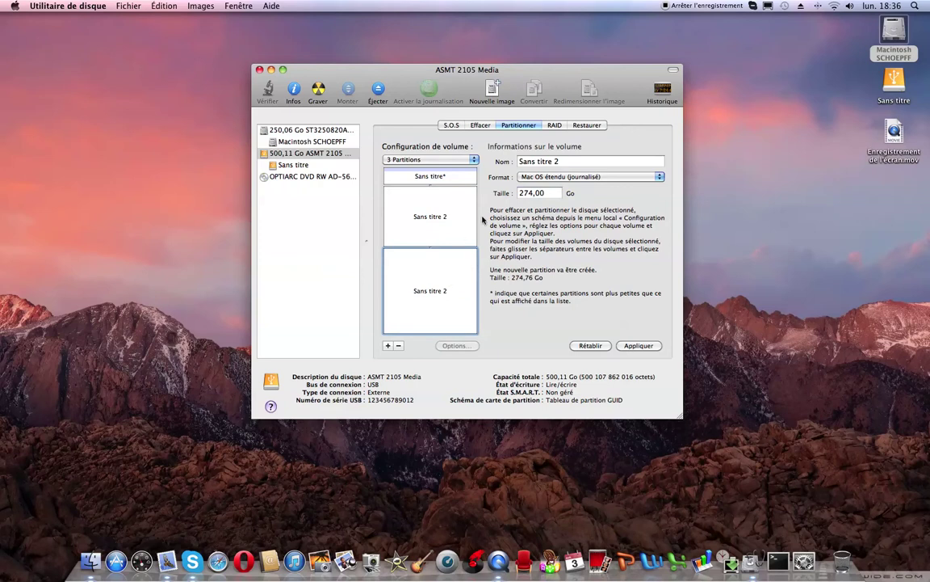
left_click(442, 179)
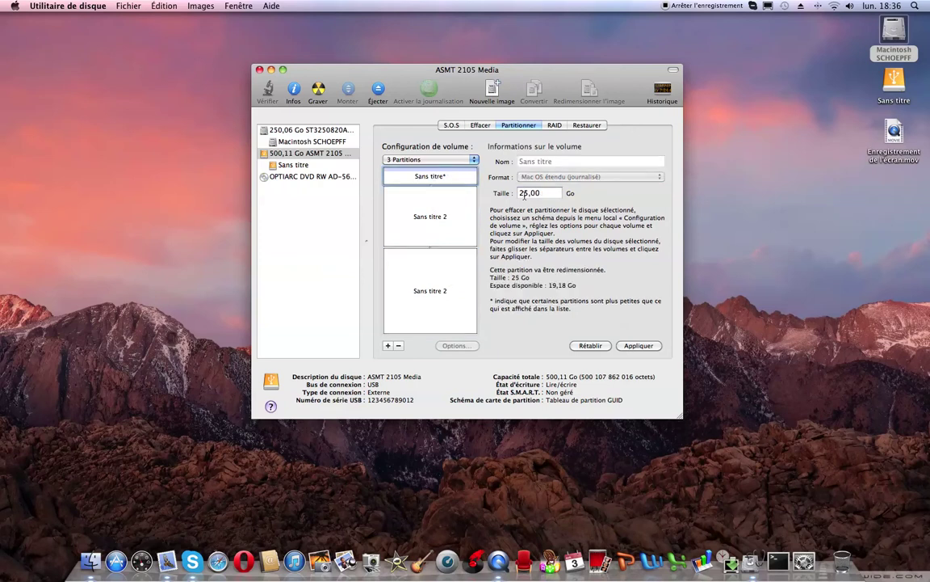
double_click(525, 192)
key("BackSpace")
type("50")
key("Return")
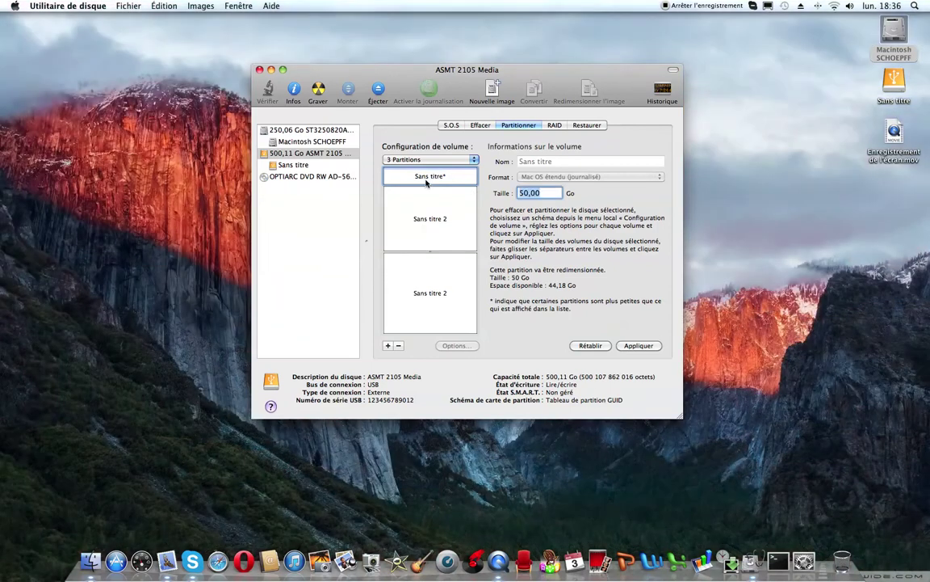
Step: Review the size and details of each of the three planned partitions
left_click(440, 213)
left_click(400, 256)
left_click(441, 179)
left_click(442, 216)
left_click(443, 266)
left_click(444, 226)
left_click(409, 260)
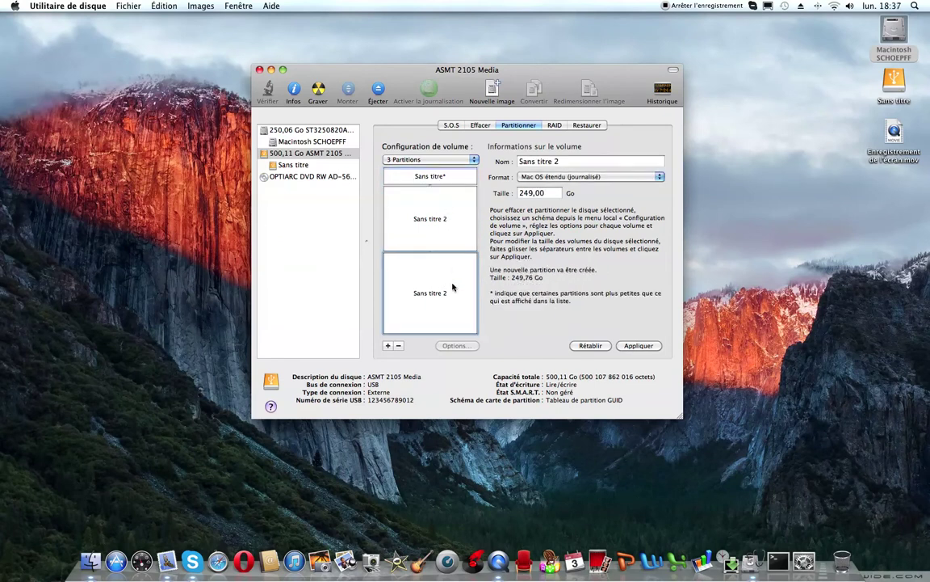
left_click(433, 194)
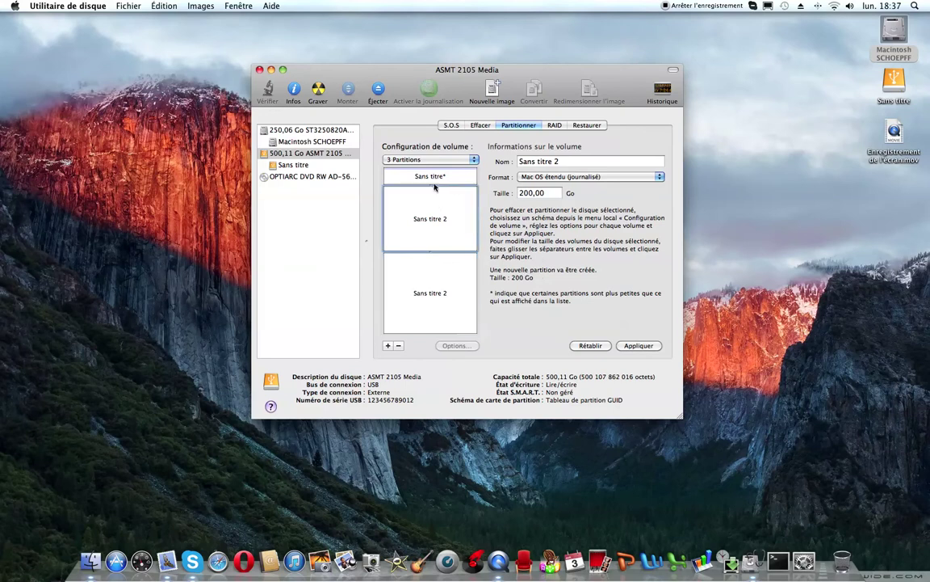
left_click(436, 176)
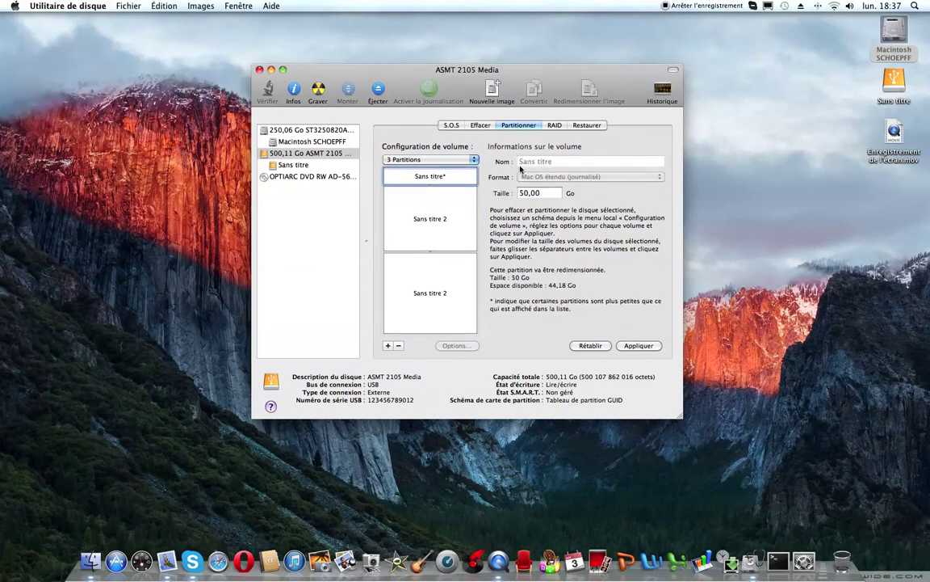
Step: Rename the external Sans titre disk on the desktop with the owner's first name followed by DUR
left_click(892, 95)
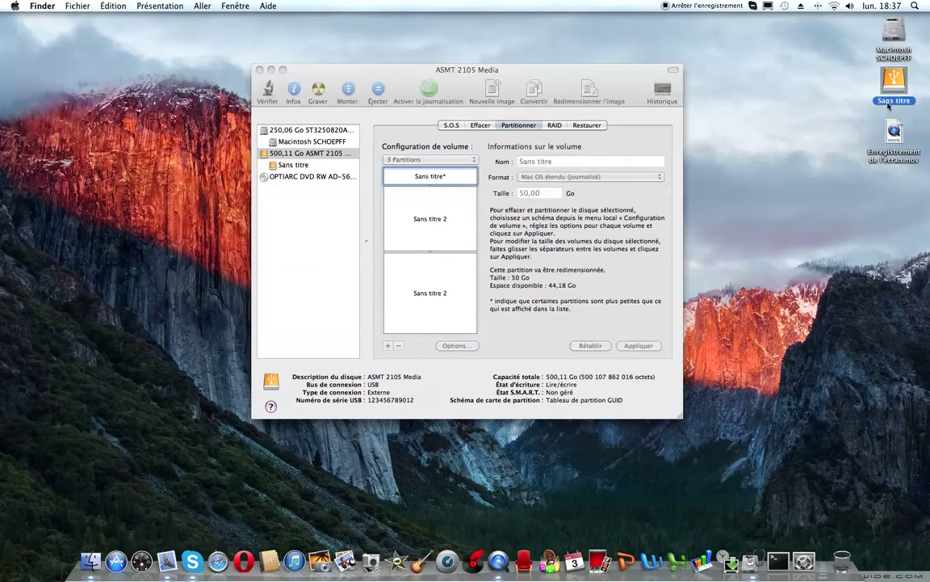
key("Return")
type("VINCENT DUR")
key("Return")
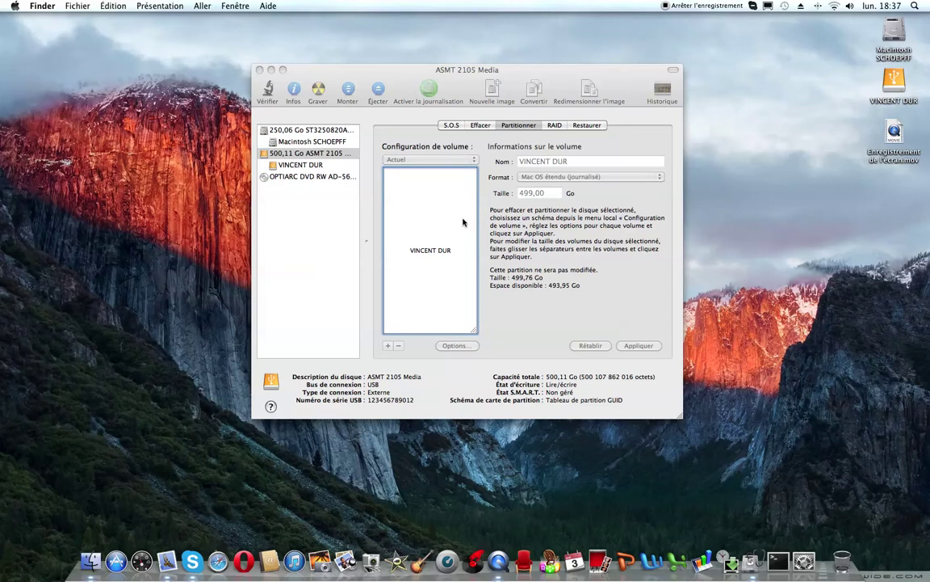
Step: Add a second partition to the renamed disk's layout and set the first partition's size to 50 Go
left_click(428, 180)
left_click(904, 79)
left_click(406, 315)
left_click(389, 345)
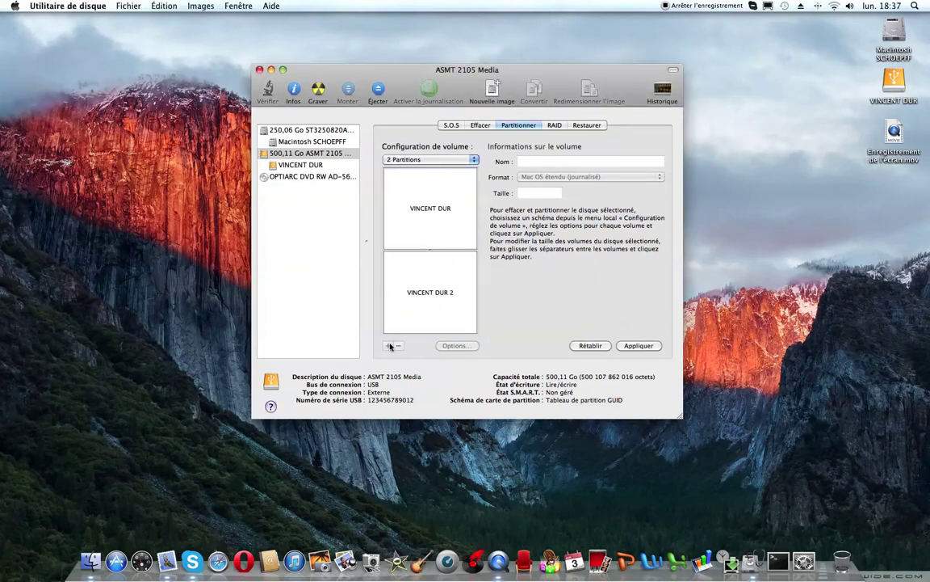
left_click(434, 222)
double_click(552, 192)
type("50")
key("Return")
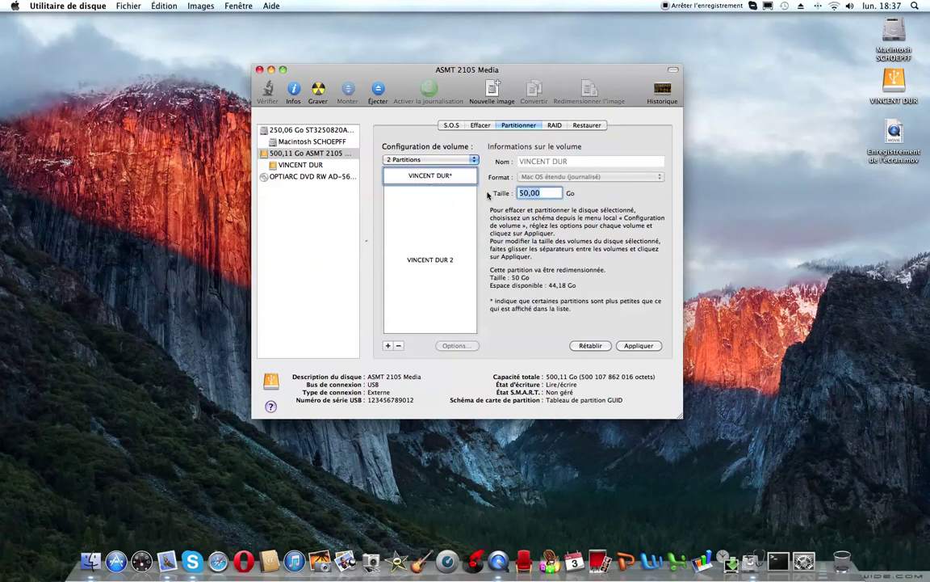
Step: Split the large second partition to create a third one and set the middle partition's size to 50 Go
left_click(404, 319)
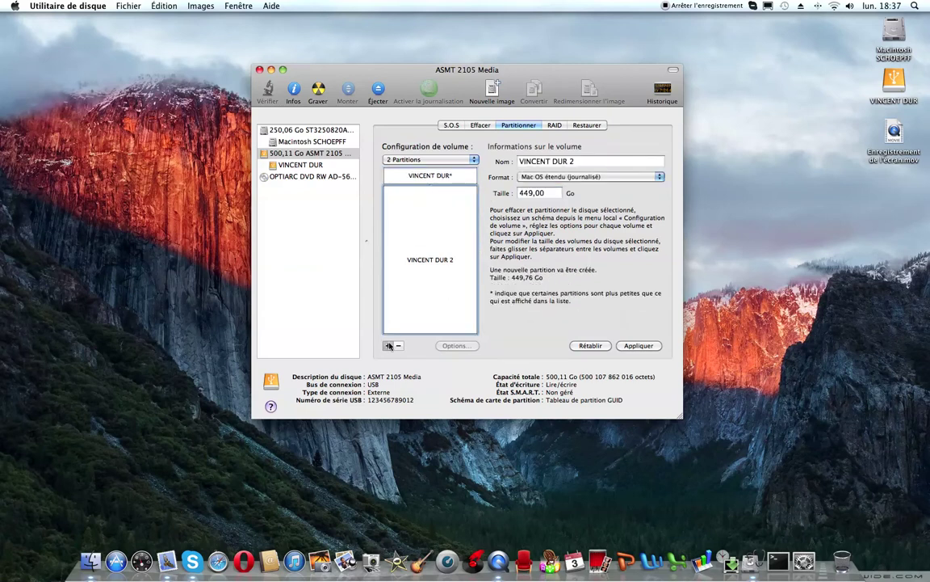
left_click(388, 346)
left_click(397, 188)
type("50")
key("Return")
left_click(430, 176)
left_click(464, 194)
left_click(415, 172)
left_click(412, 189)
left_click(443, 248)
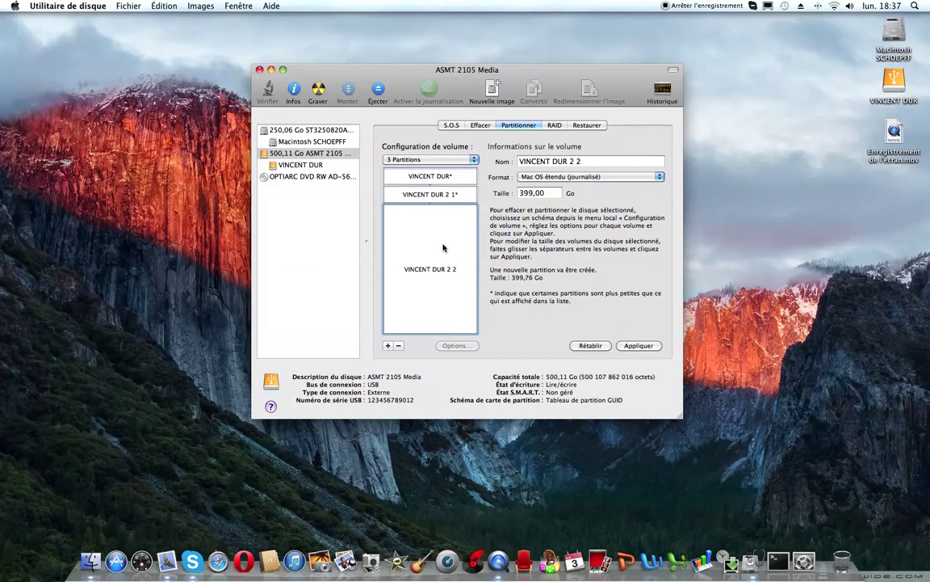
Step: Set the middle partition's size to 200 Go and check all three partitions
left_click(443, 194)
double_click(520, 193)
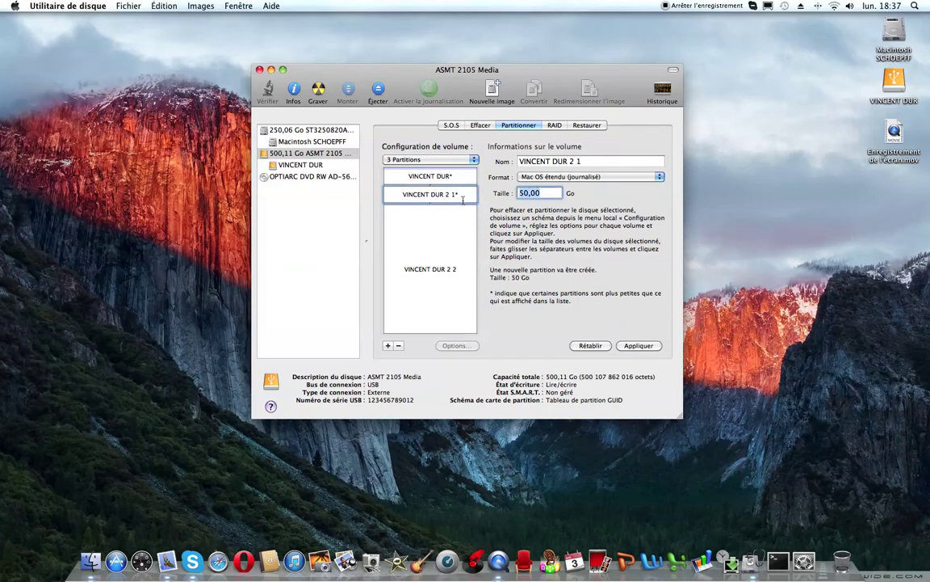
type("249,0")
type("0")
key("Return")
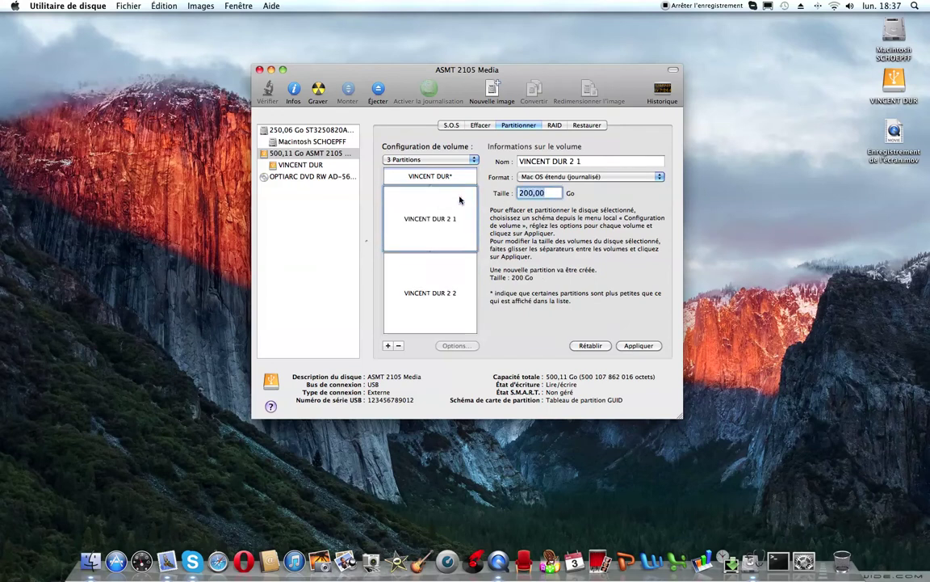
left_click(432, 177)
left_click(432, 216)
left_click(444, 295)
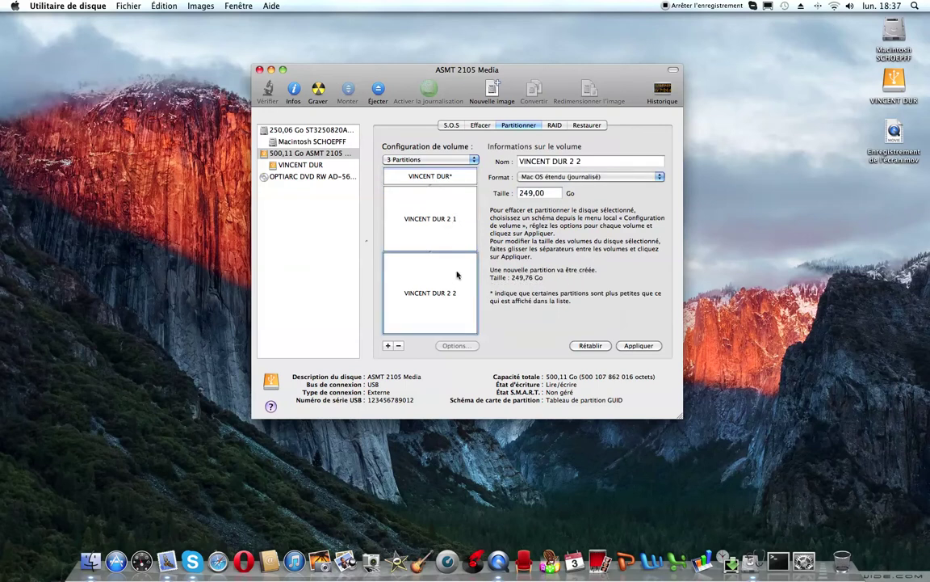
Step: Rename the middle 200 Go partition as Macintosh 2
left_click(420, 232)
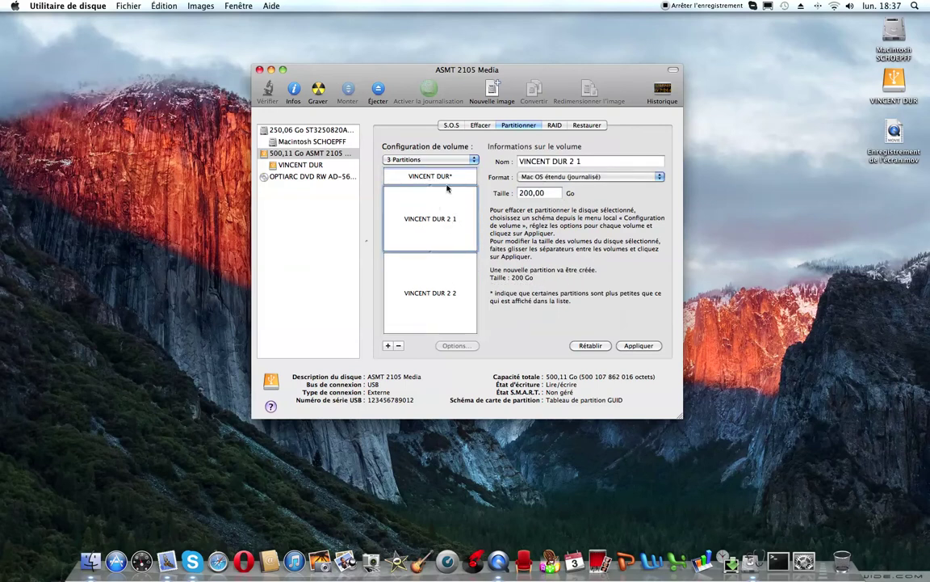
left_click_drag(581, 160, 502, 163)
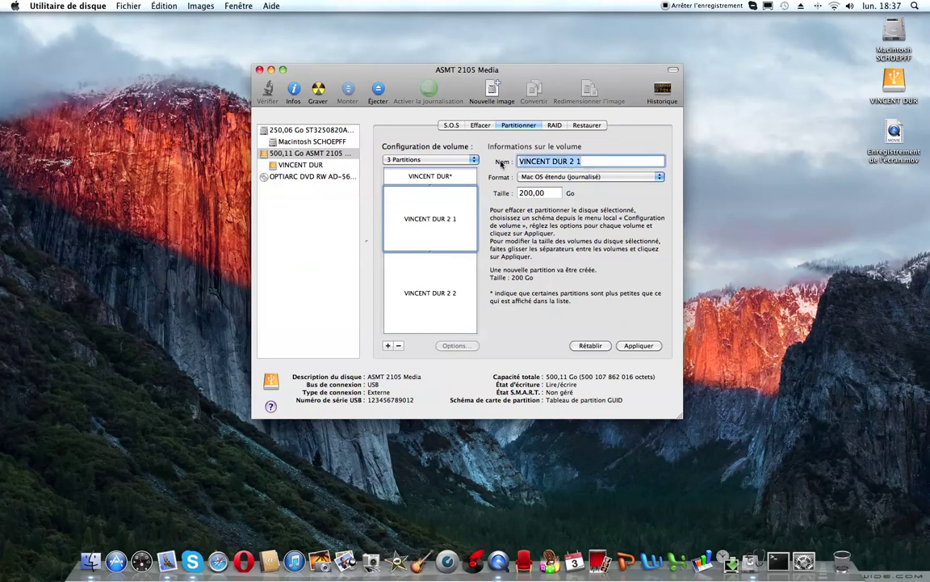
type("Macintosh")
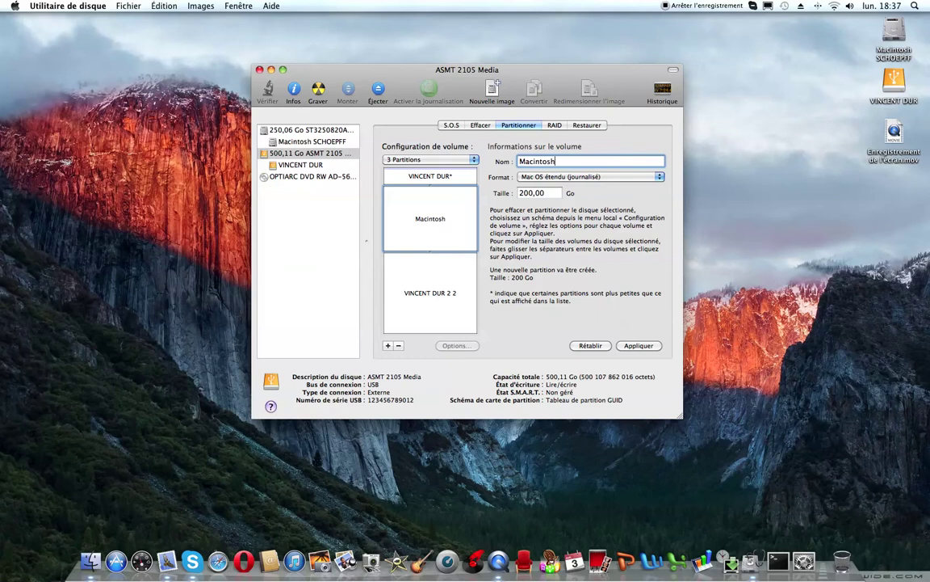
type(" 2")
key("Return")
Step: Copy the middle partition's name to the last partition and shorten it to Macintosh
key("super+c")
left_click(440, 287)
left_click(440, 229)
left_click(440, 291)
key("super+v")
key("BackSpace")
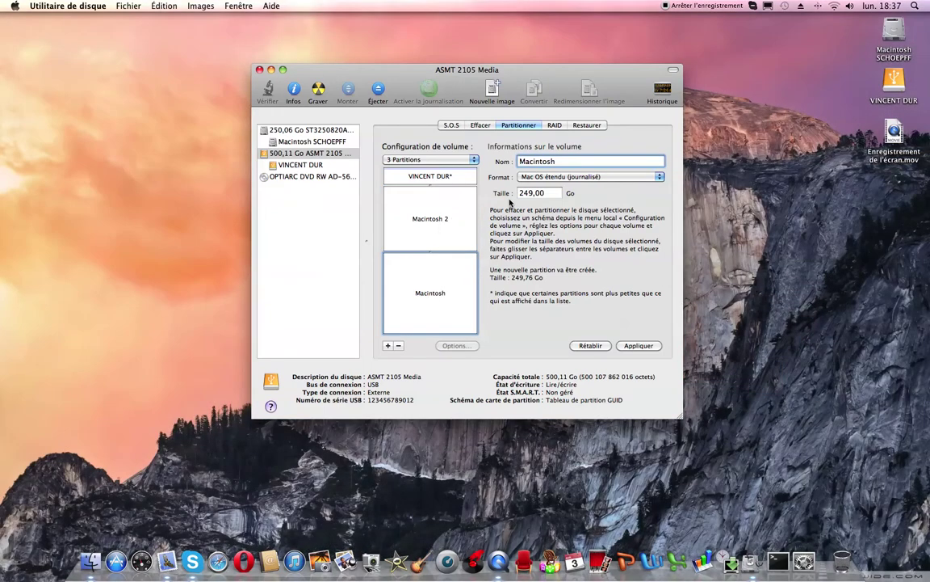
Step: Rename the last partition as Macintosh 3 and the middle partition as Time Machine
type("3")
left_click(419, 173)
left_click(448, 218)
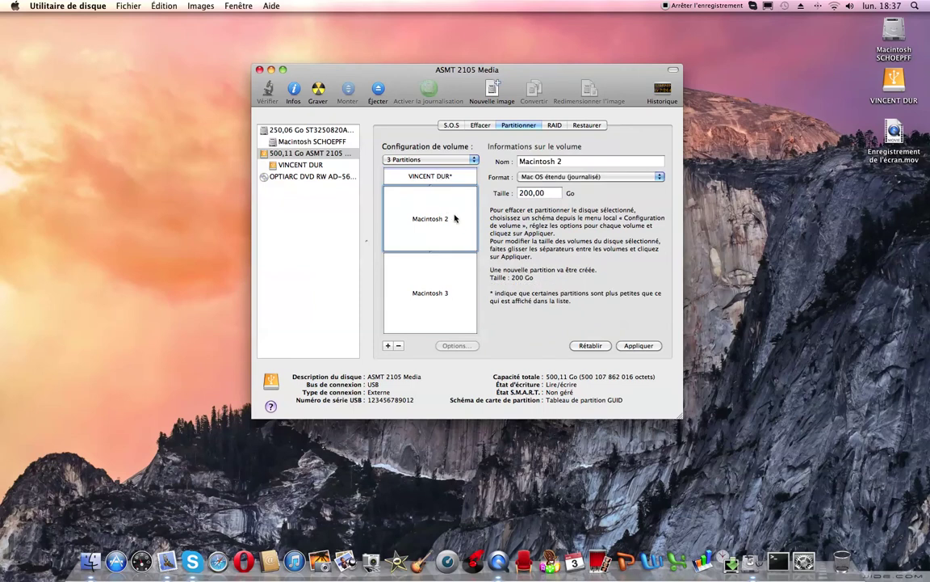
triple_click(519, 160)
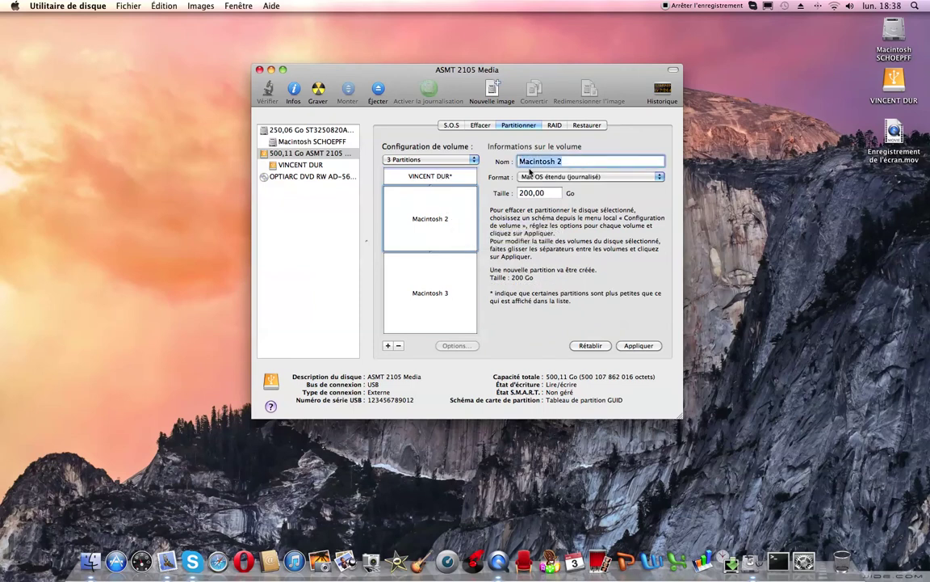
type("Time ")
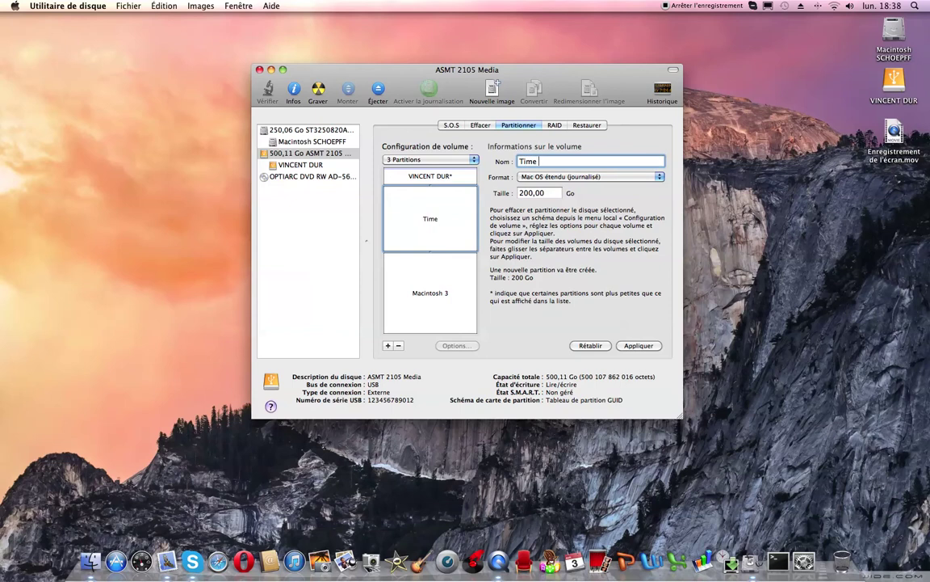
type("Machine")
left_click(409, 177)
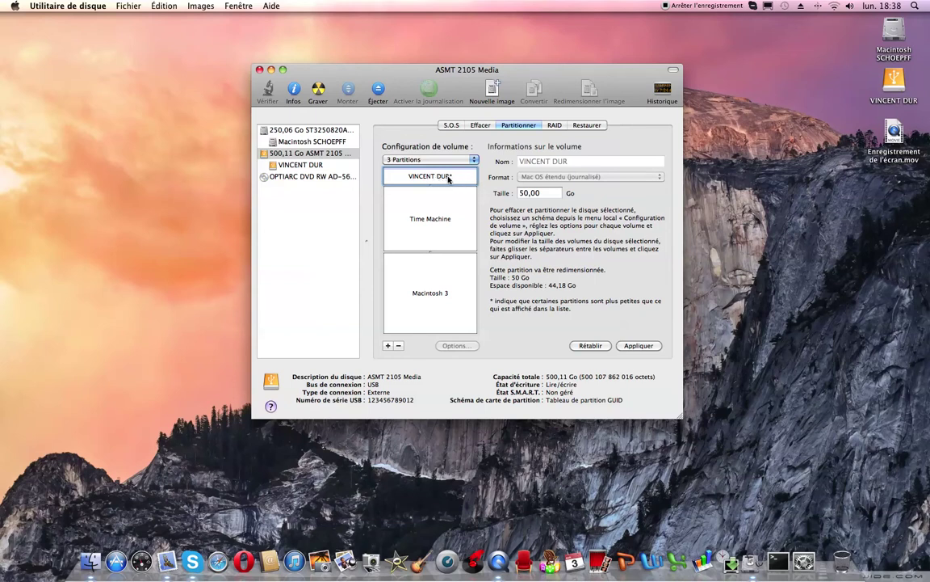
left_click(436, 222)
left_click(443, 280)
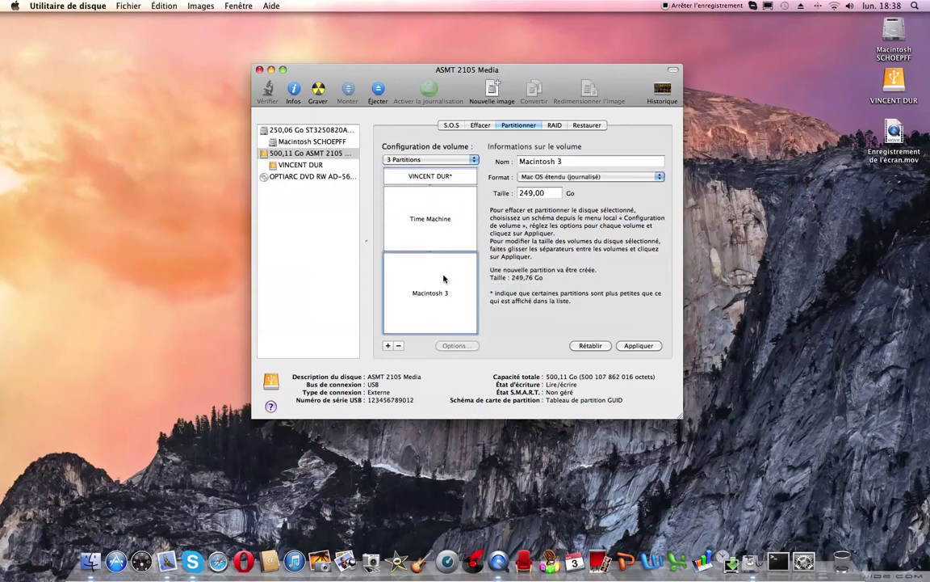
Step: Rename the middle 200 Go partition as Macintosh 2
left_click(452, 214)
triple_click(580, 161)
key("super+v")
key("BackSpace")
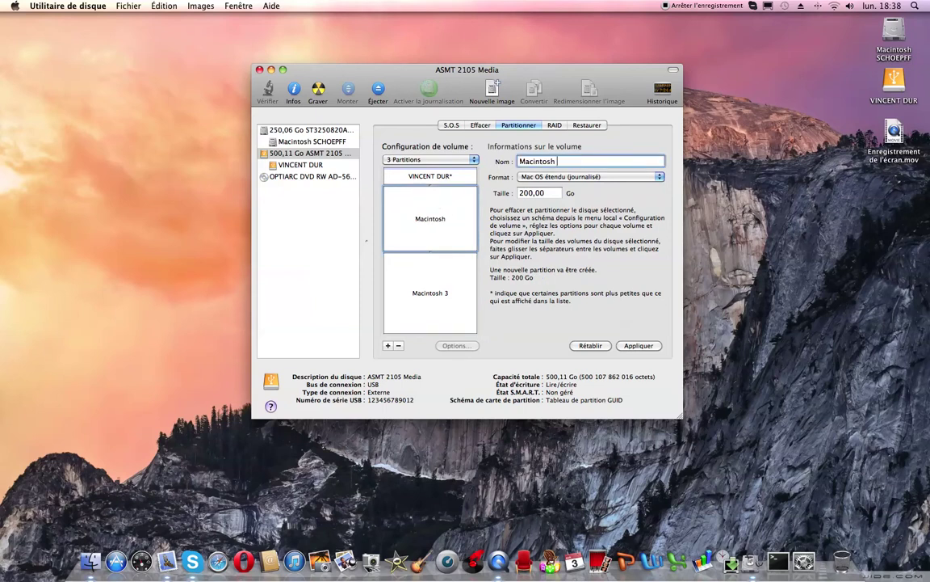
type("2")
Step: Rename the last partition as Time Machine
left_click(455, 285)
key("Tab")
type("Time ")
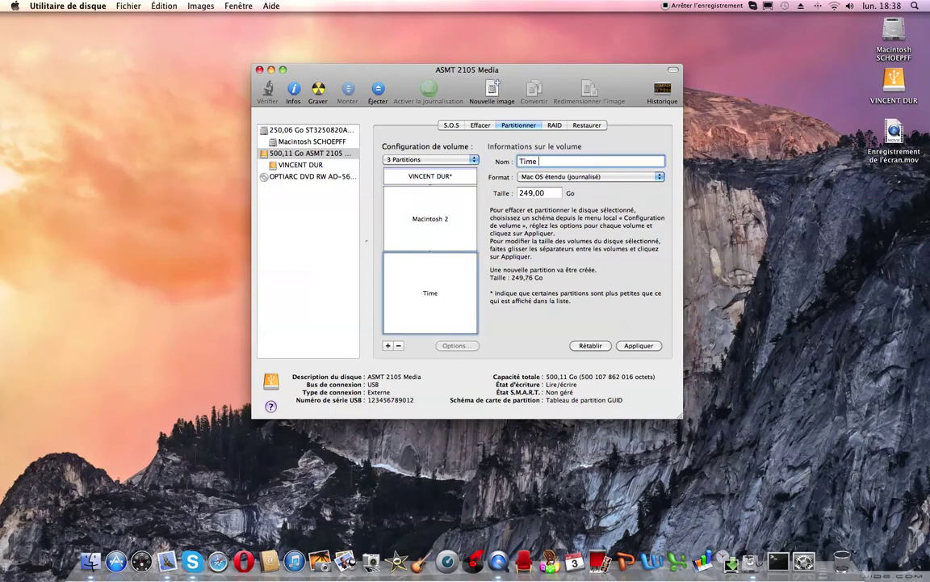
type("Machine")
key("Return")
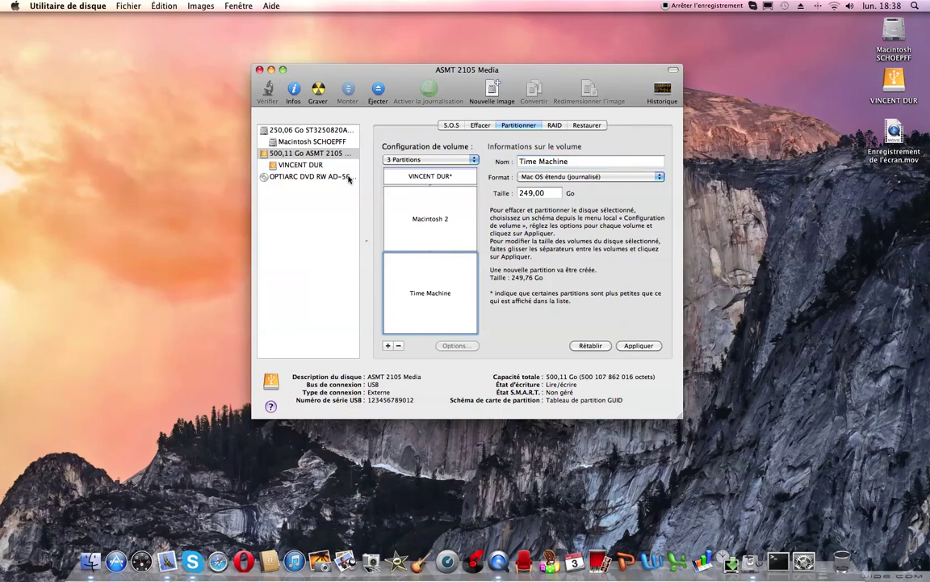
Step: Check the three partitions, apply the partition layout to the external disk and close the partitioning window
left_click(451, 198)
left_click(450, 179)
left_click(457, 264)
left_click(628, 347)
left_click(540, 224)
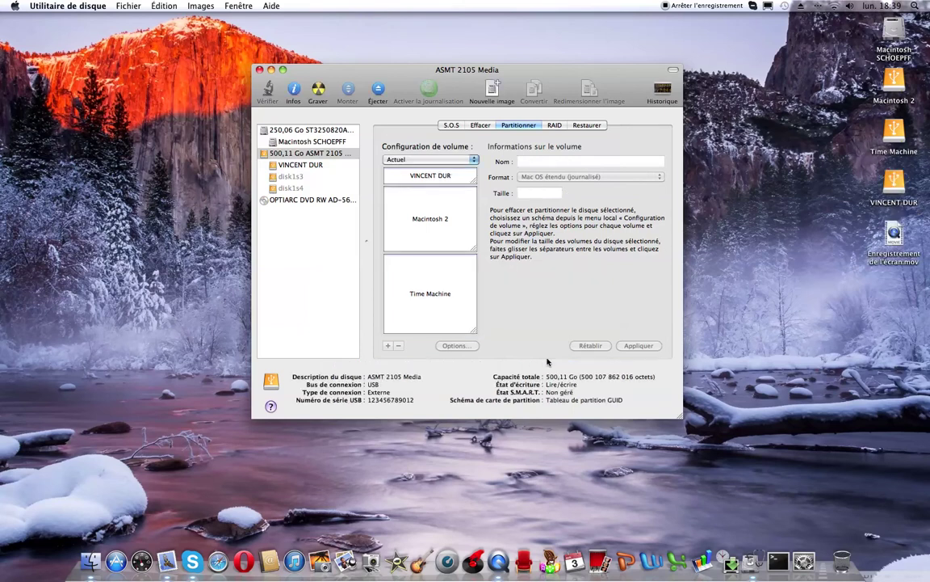
left_click(260, 69)
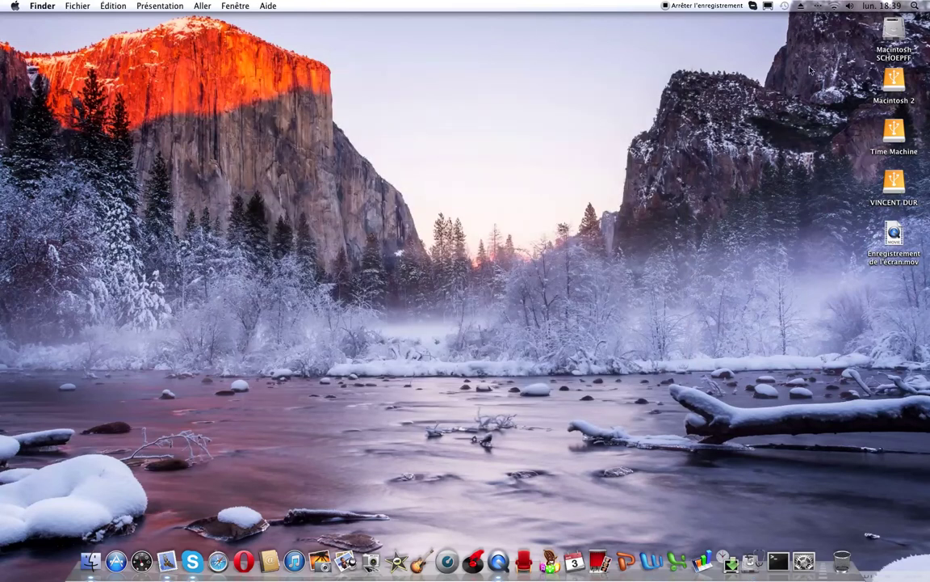
Step: Open the Macintosh 2, Time Machine and original external volumes one by one to examine their contents and available space
left_click(891, 80)
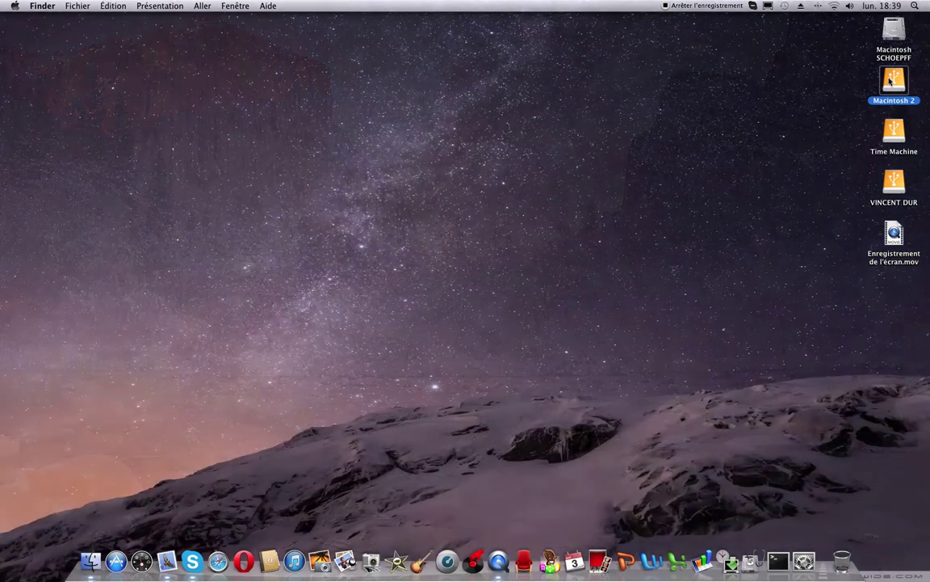
double_click(891, 80)
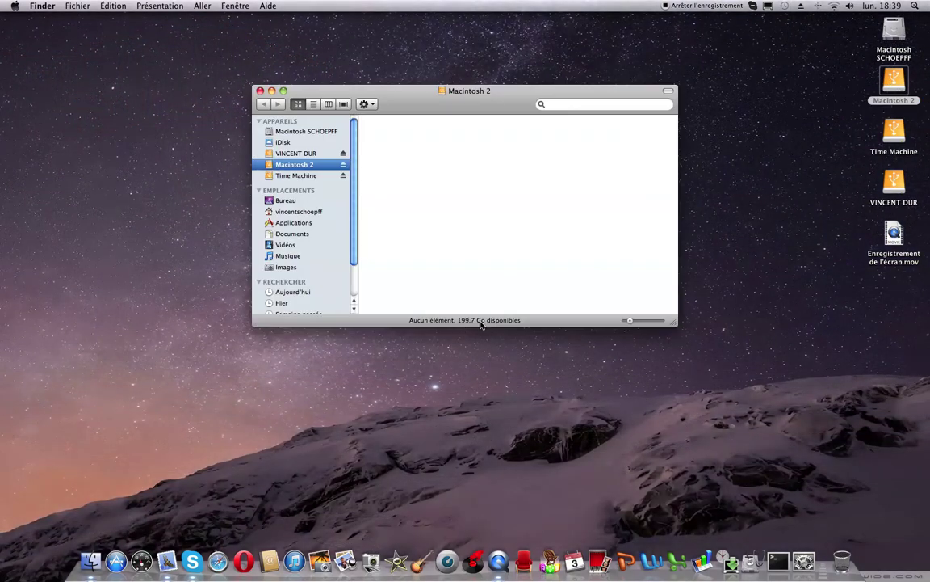
left_click(260, 90)
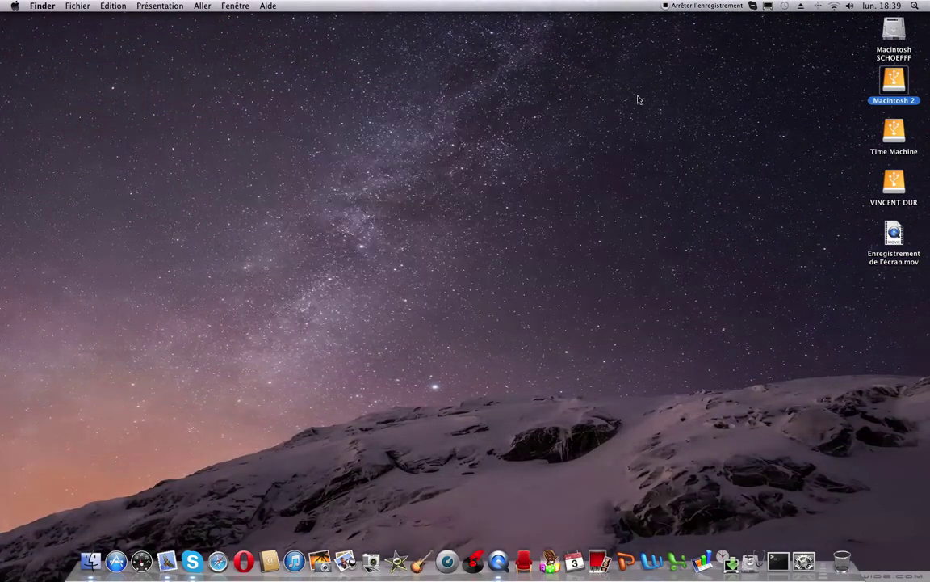
left_click(893, 133)
double_click(893, 134)
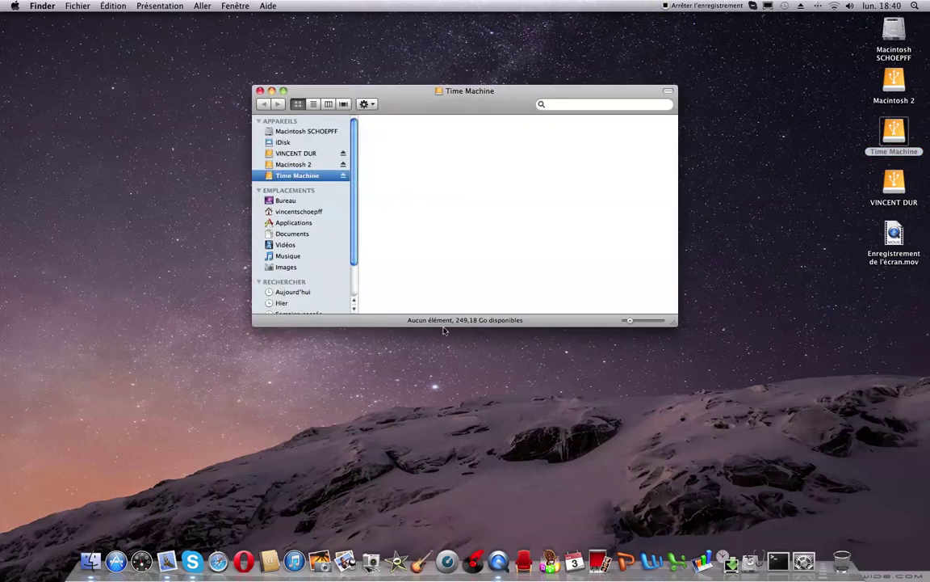
left_click(260, 91)
left_click(893, 184)
double_click(894, 184)
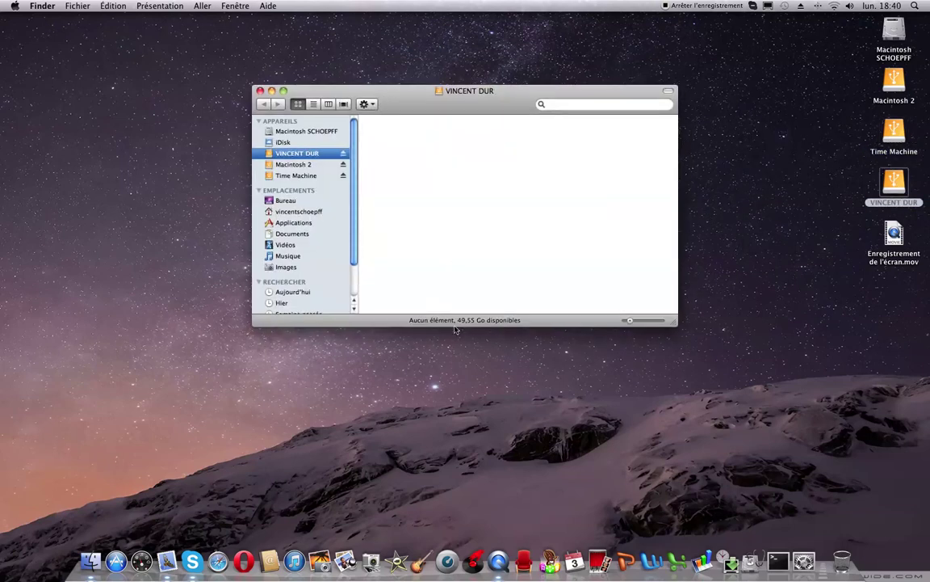
left_click(260, 90)
left_click(710, 62)
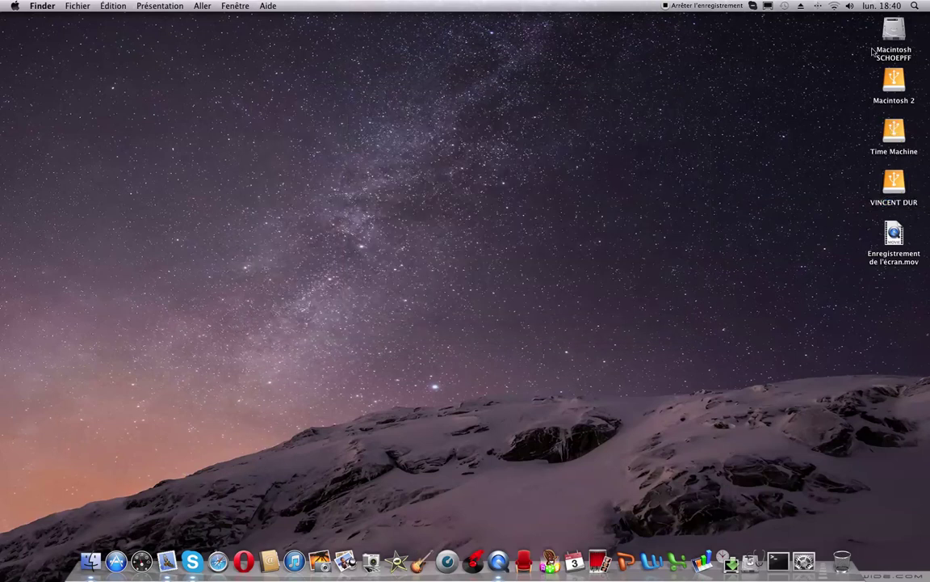
Step: Open the Time Machine preferences and unlock them by entering the account password
left_click(786, 7)
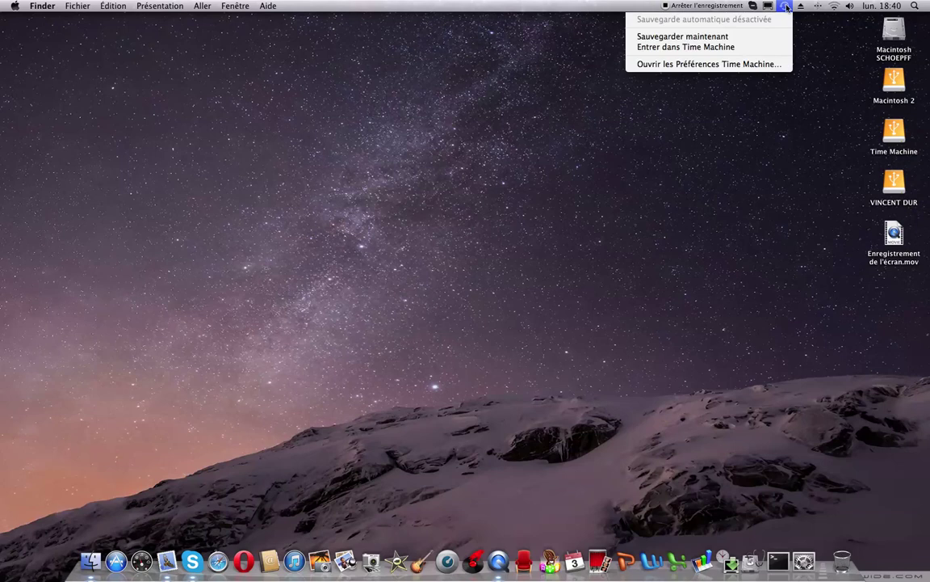
left_click(673, 64)
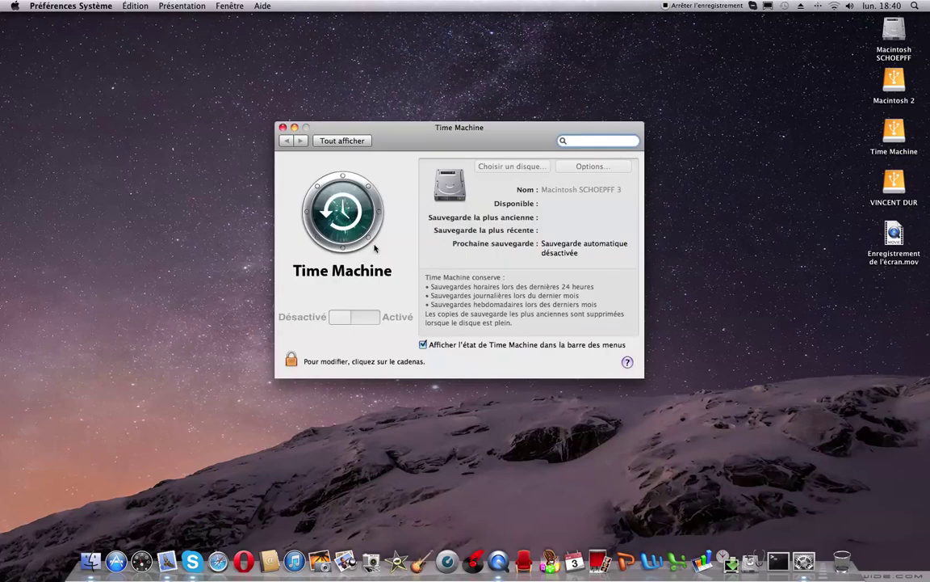
left_click(291, 358)
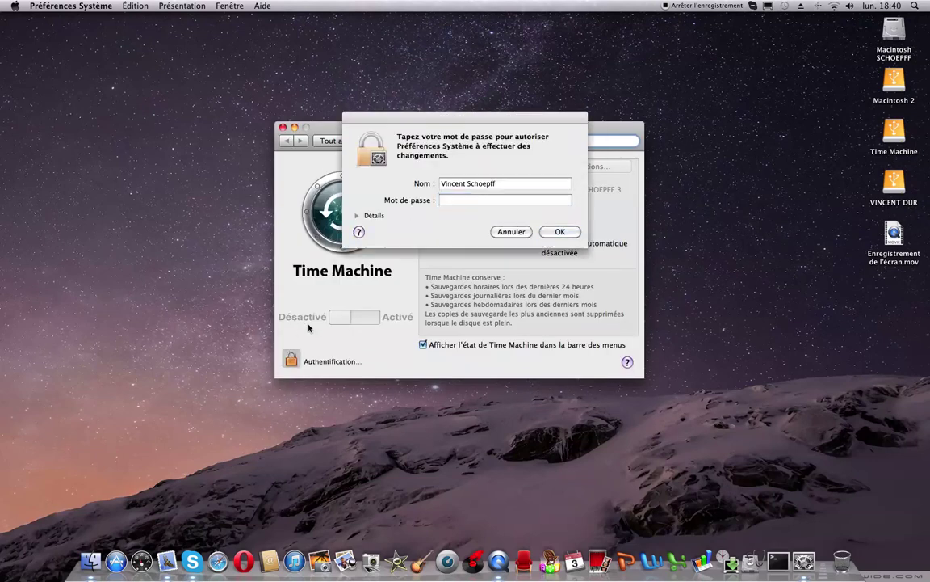
type("•••••")
key("Return")
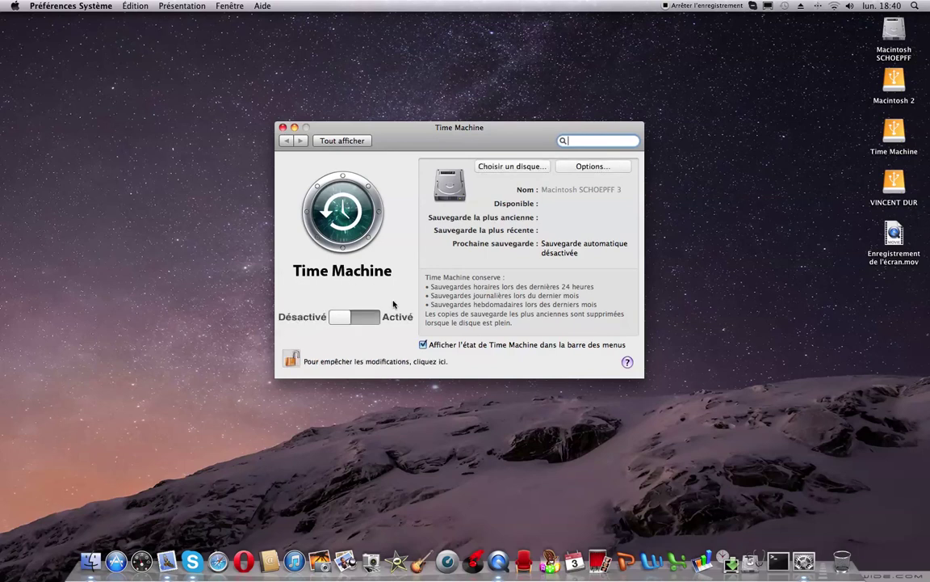
Step: Turn on Time Machine backups and select the Time Machine volume as the backup disk
left_click(338, 317)
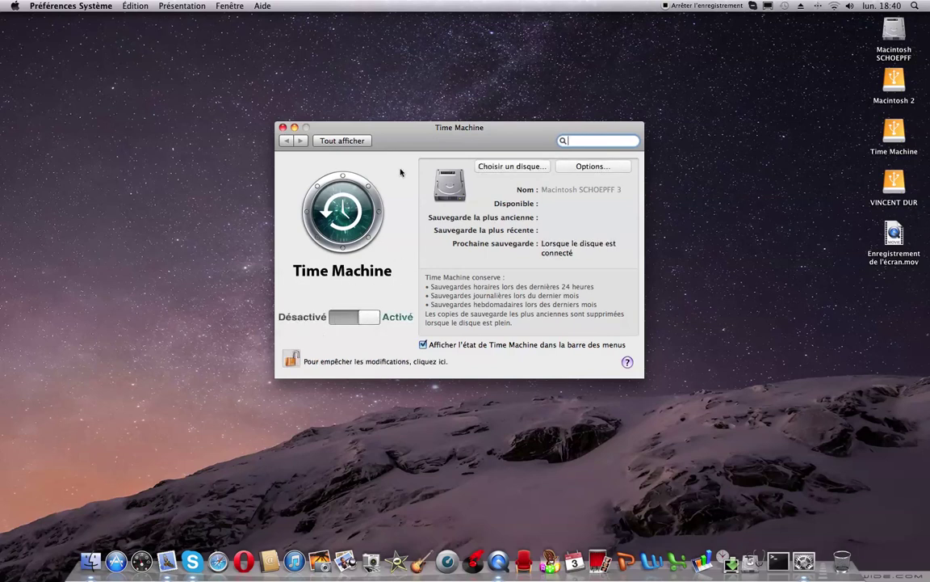
left_click(485, 166)
left_click(362, 184)
left_click(367, 199)
left_click(367, 221)
left_click(367, 200)
left_click(368, 174)
left_click(355, 198)
left_click(356, 220)
left_click(355, 199)
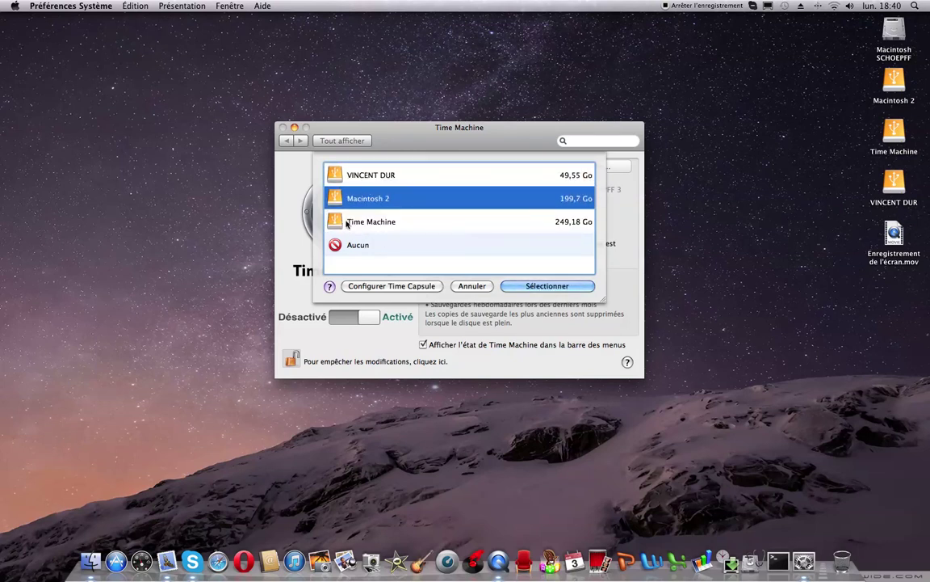
left_click(384, 228)
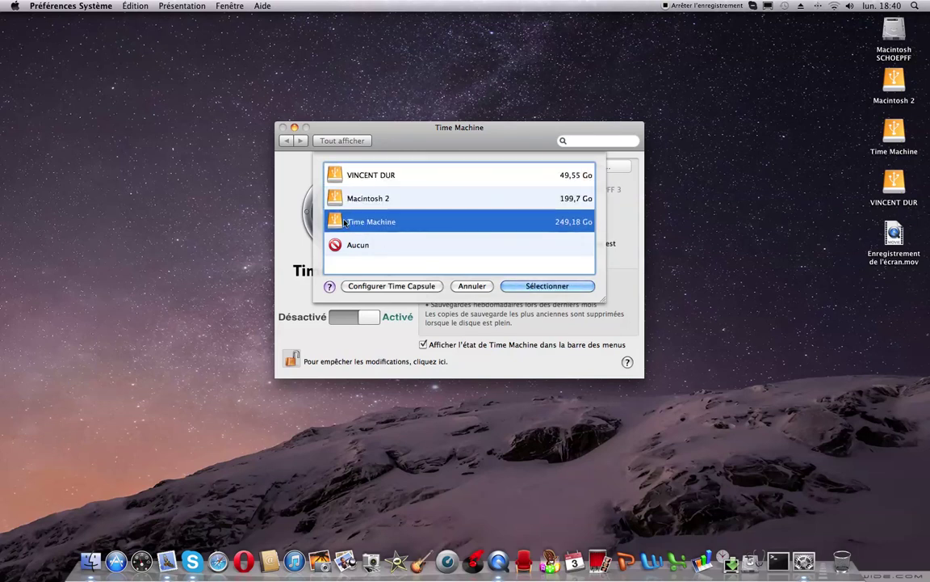
left_click(533, 288)
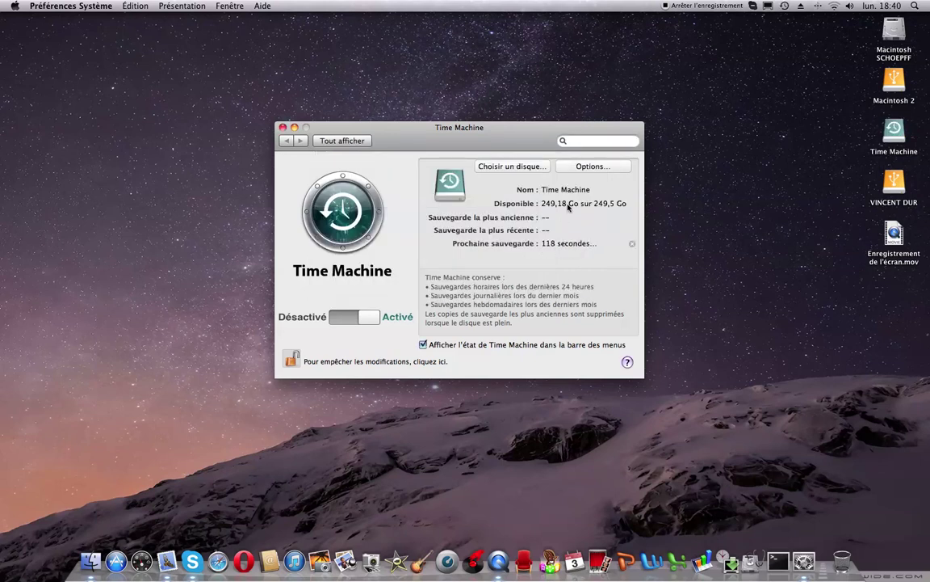
Step: Review the volumes excluded from backups, accept the options, and lock and close the Time Machine preferences
left_click(572, 166)
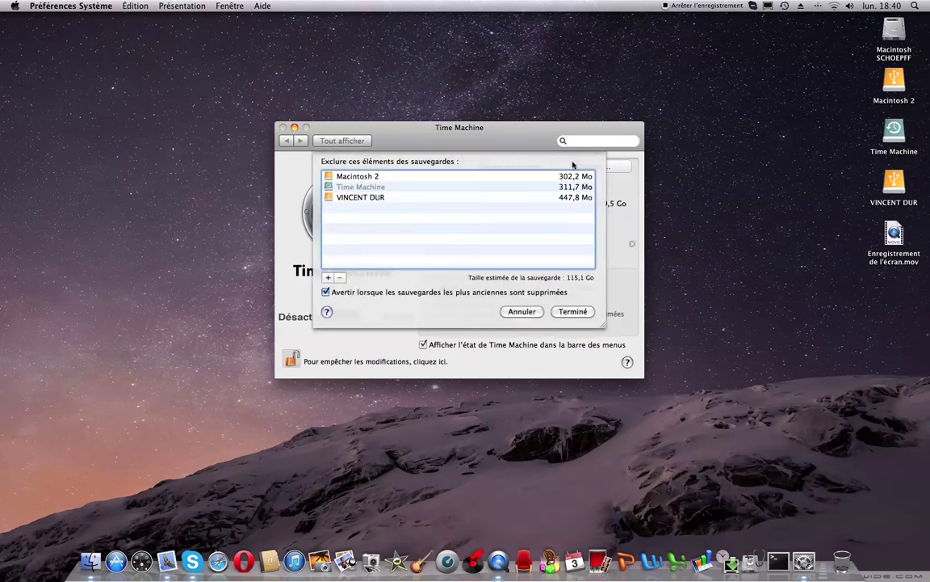
left_click(351, 180)
key("Down")
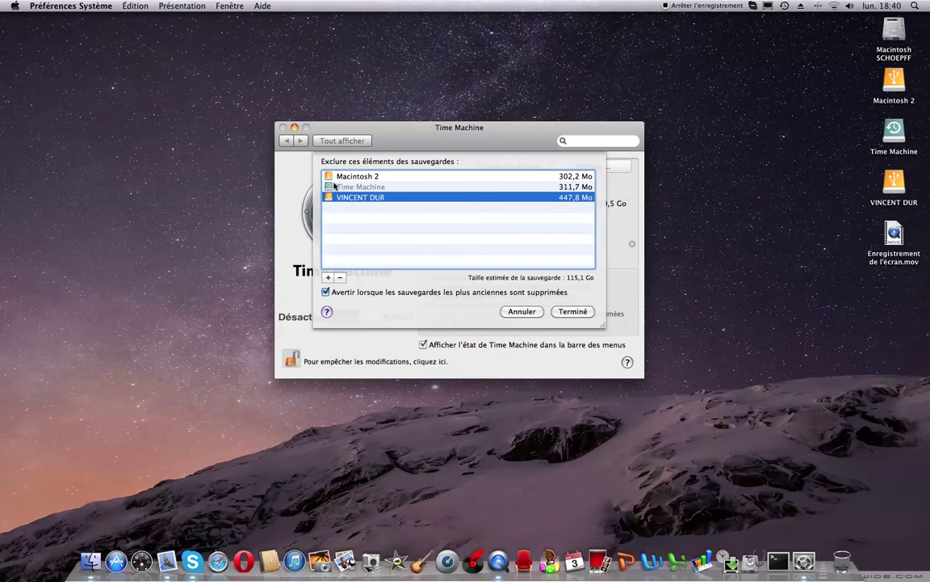
left_click(563, 312)
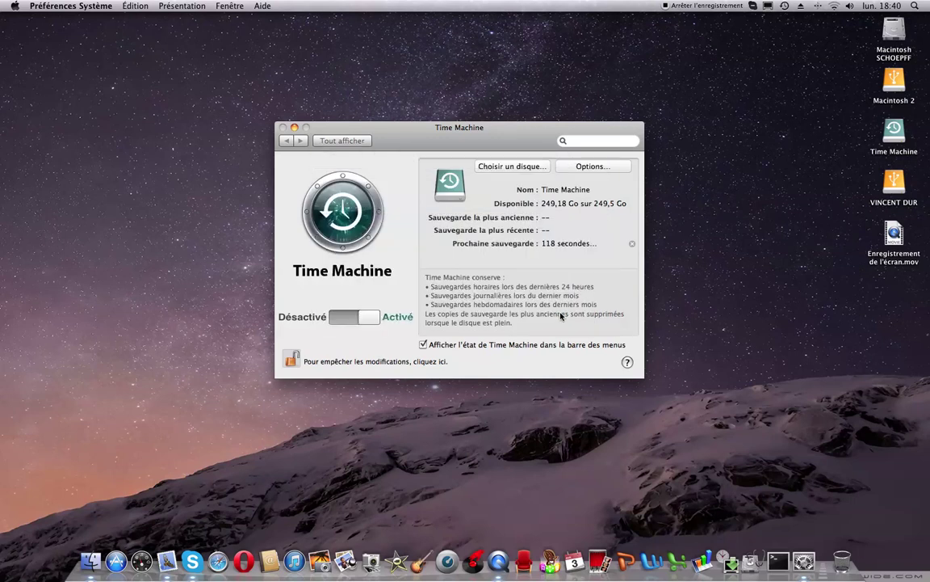
left_click(291, 358)
left_click(283, 127)
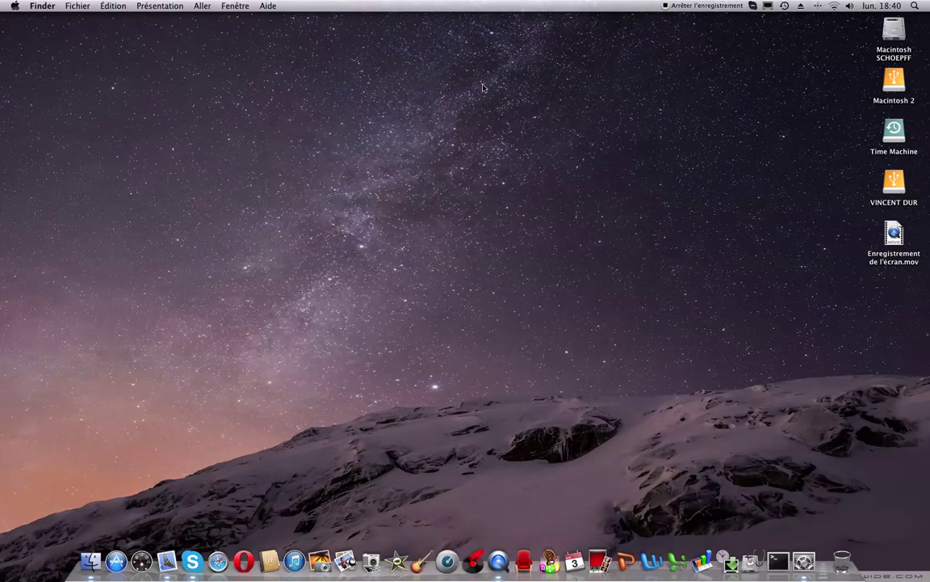
Step: Check the progress of the Time Machine backup and stop the running backup
left_click(784, 6)
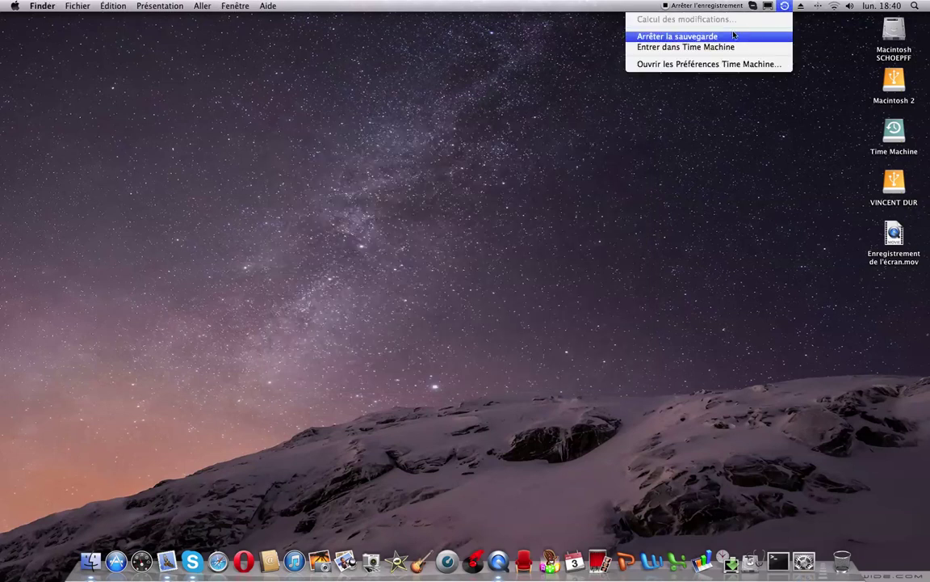
left_click(487, 95)
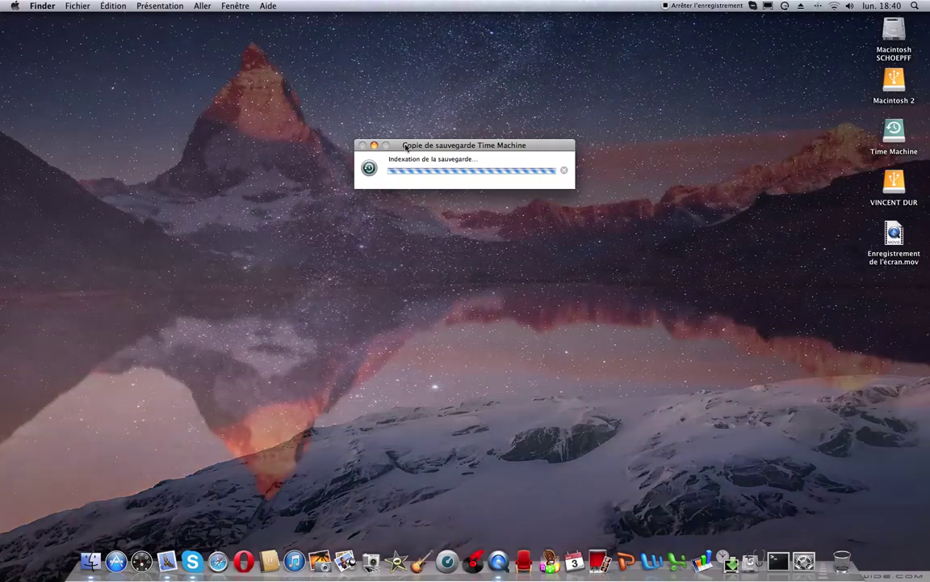
left_click_drag(406, 146, 405, 152)
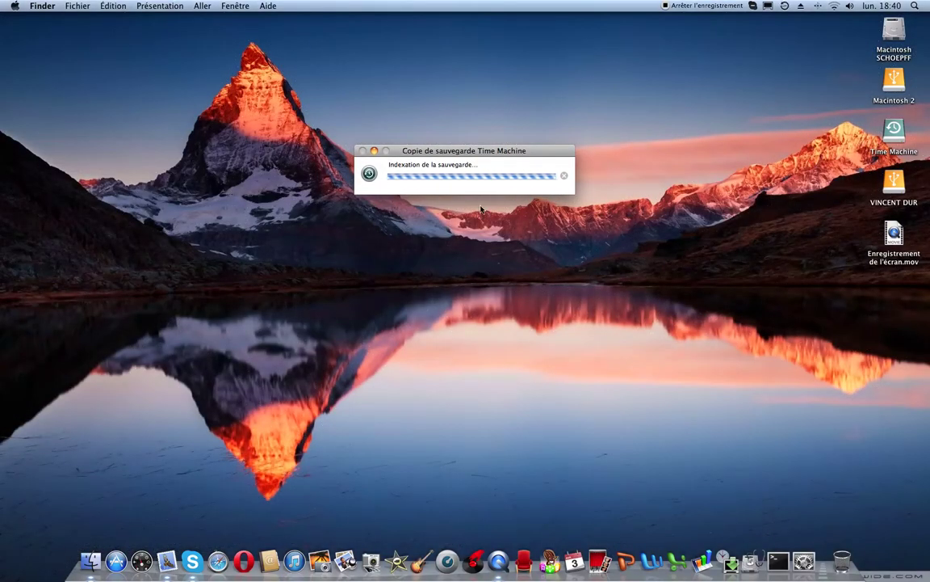
left_click(891, 132)
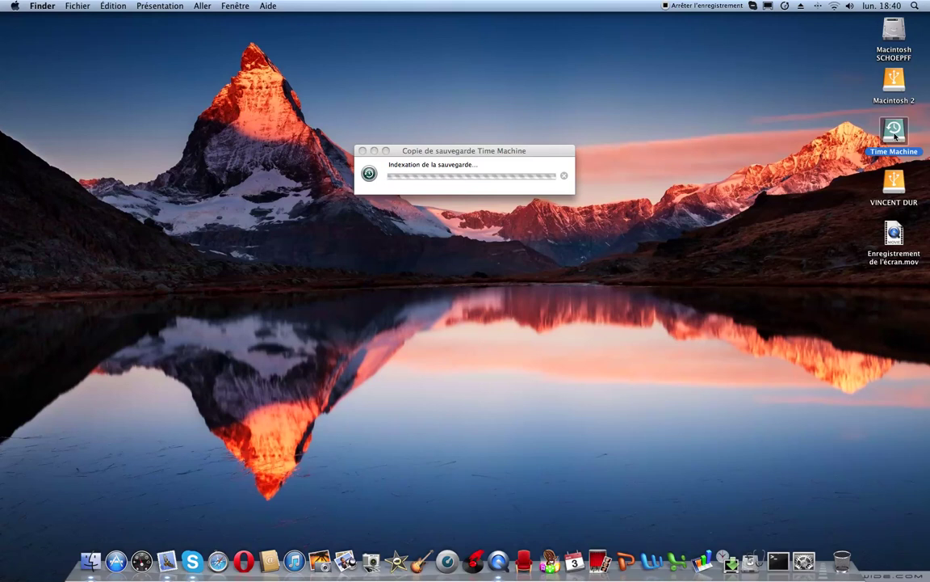
left_click(567, 157)
left_click(784, 6)
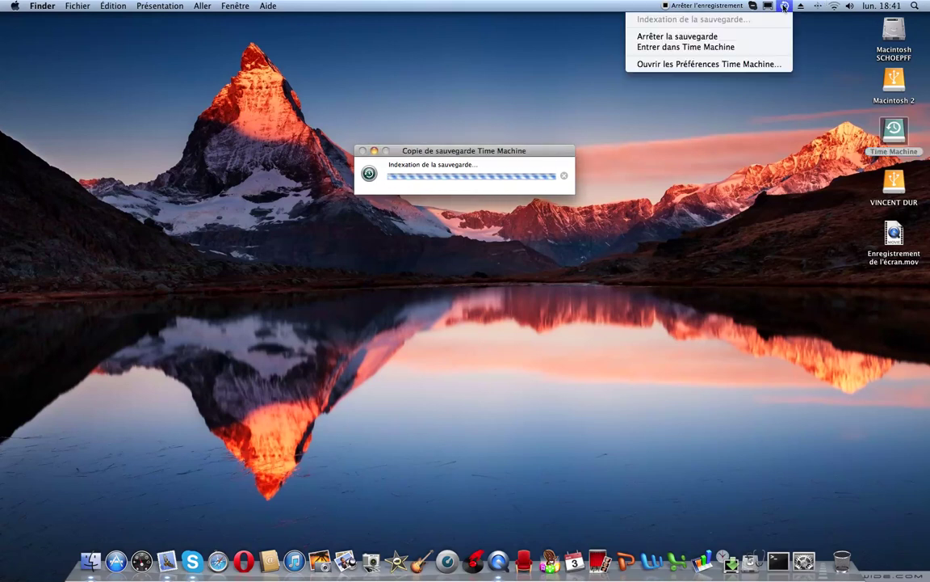
left_click(678, 36)
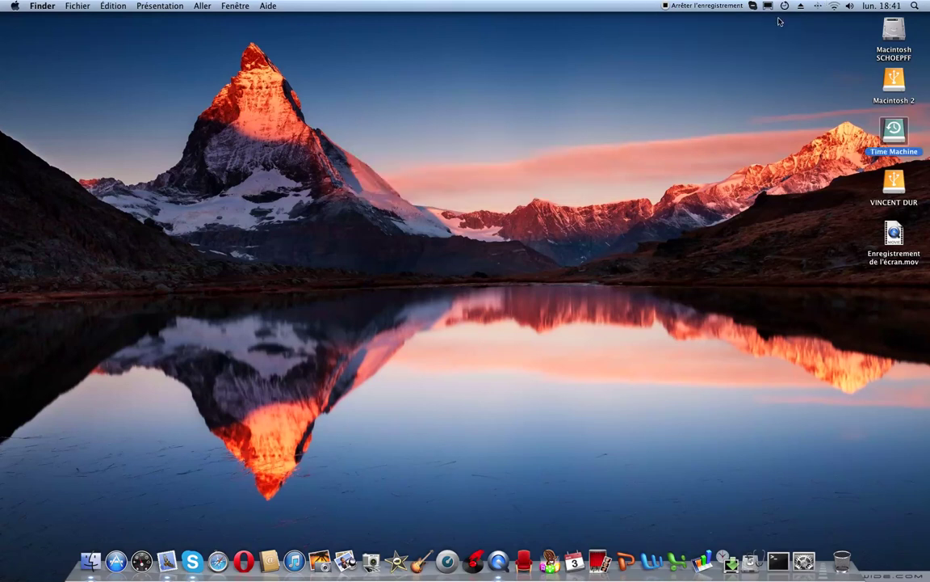
Step: Reopen the Time Machine preferences
left_click(782, 7)
left_click(702, 63)
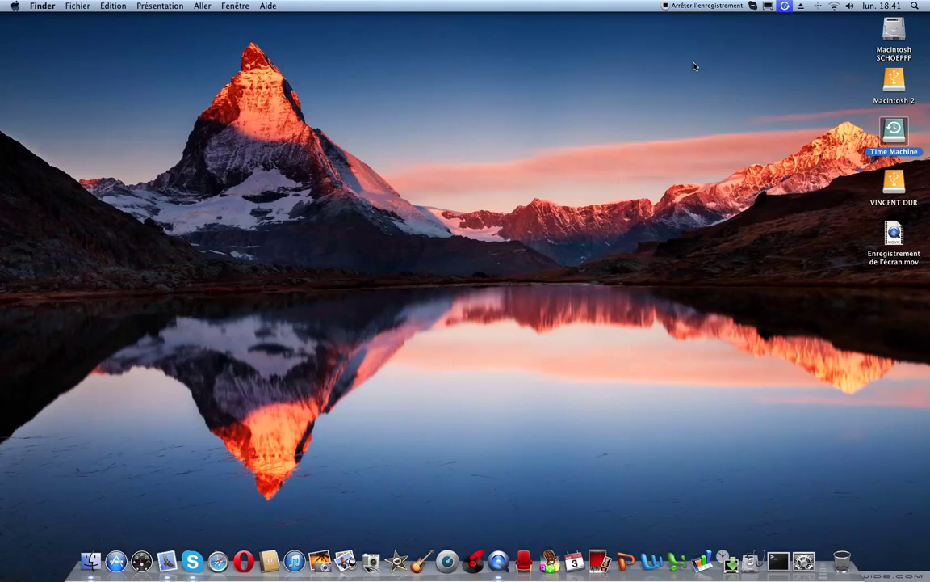